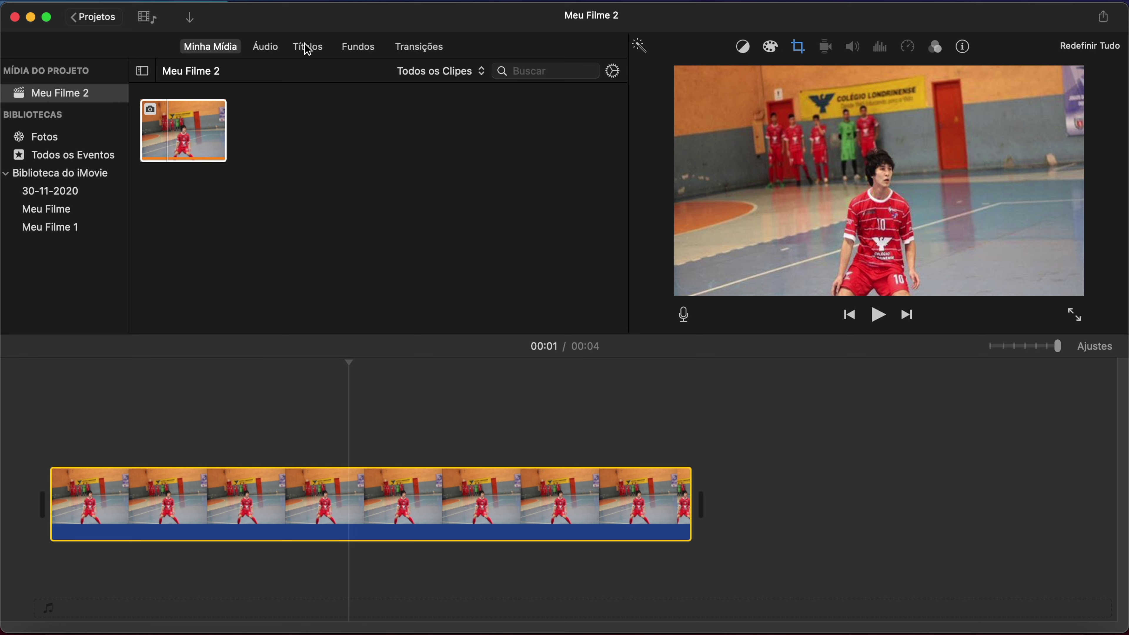
Add an Eco title over the photo clip.
{"action": "scroll", "coordinate": [178, 196], "scroll_direction": "down", "scroll_amount": 5}
{"action": "left_click", "coordinate": [235, 189]}
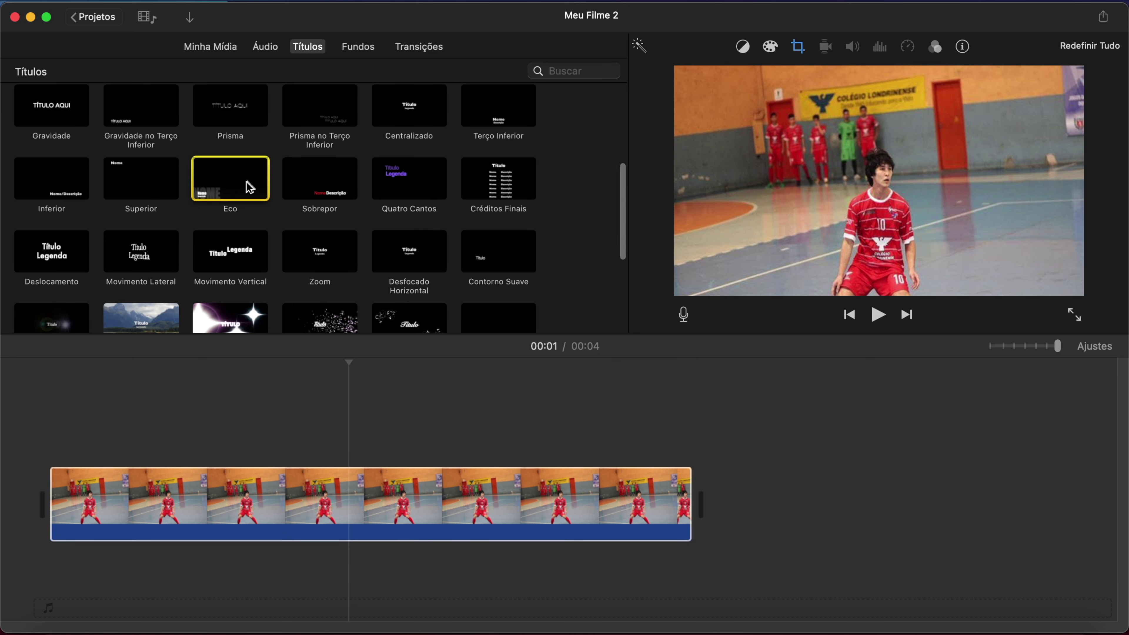
{"action": "double_click", "coordinate": [224, 197]}
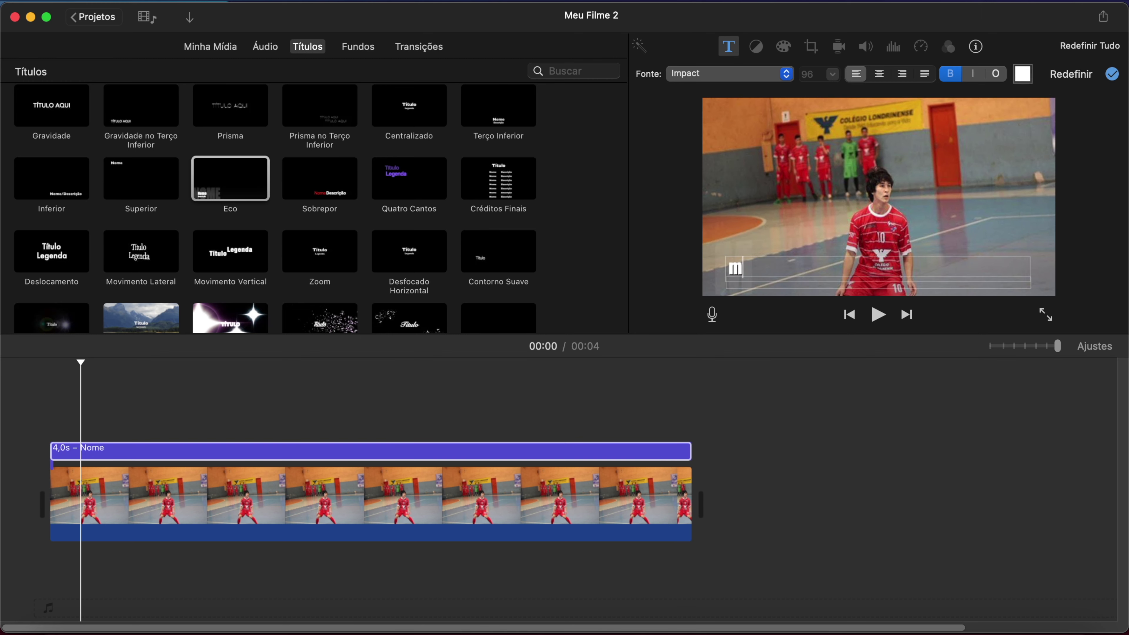
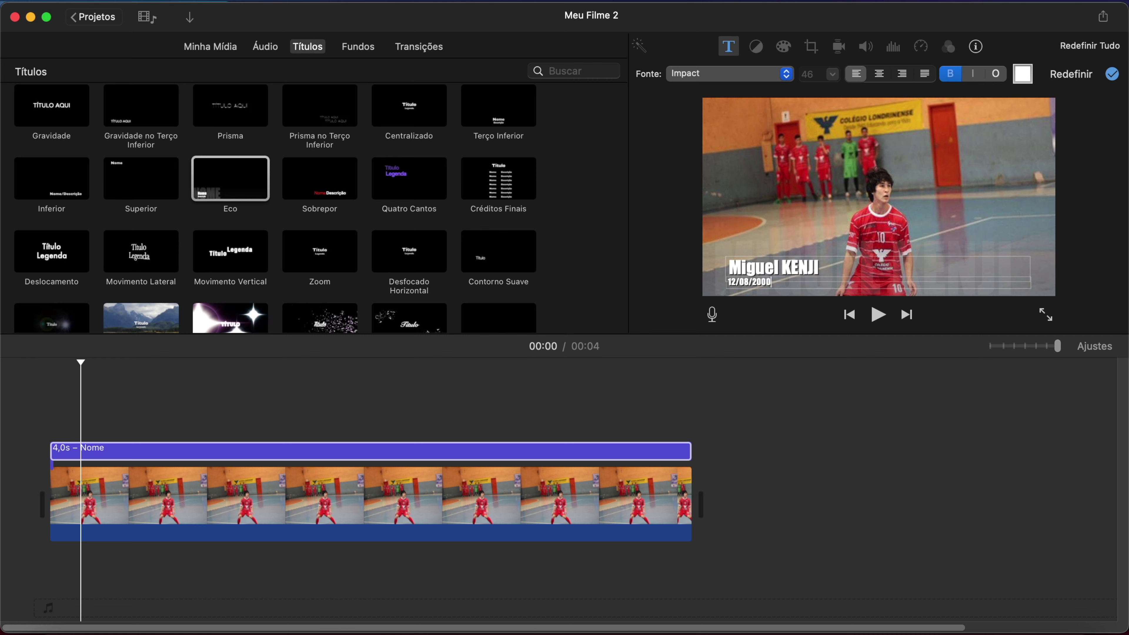
Enter the player's name and date in the title, right-align it, and preview.
{"action": "left_click", "coordinate": [908, 74]}
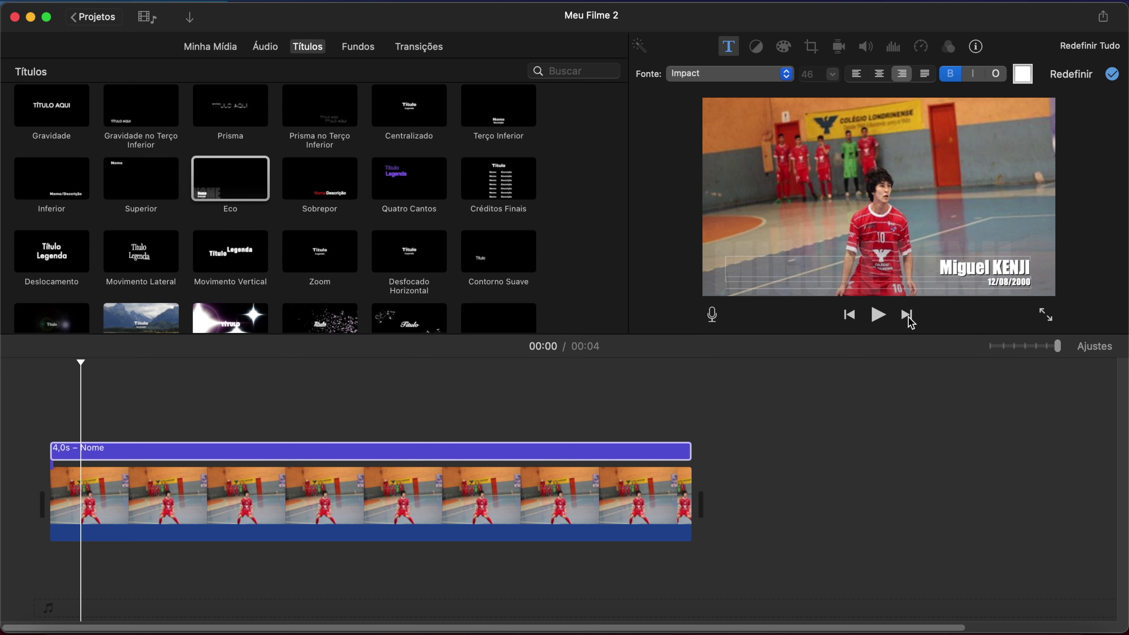
{"action": "left_click", "coordinate": [878, 314]}
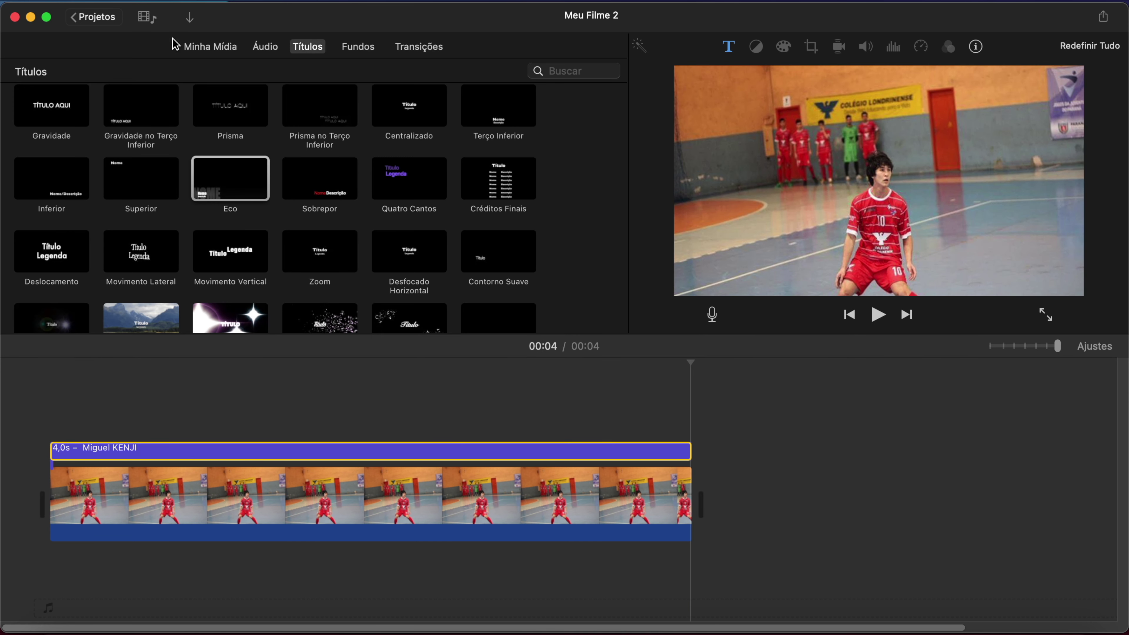
{"action": "left_click", "coordinate": [201, 51]}
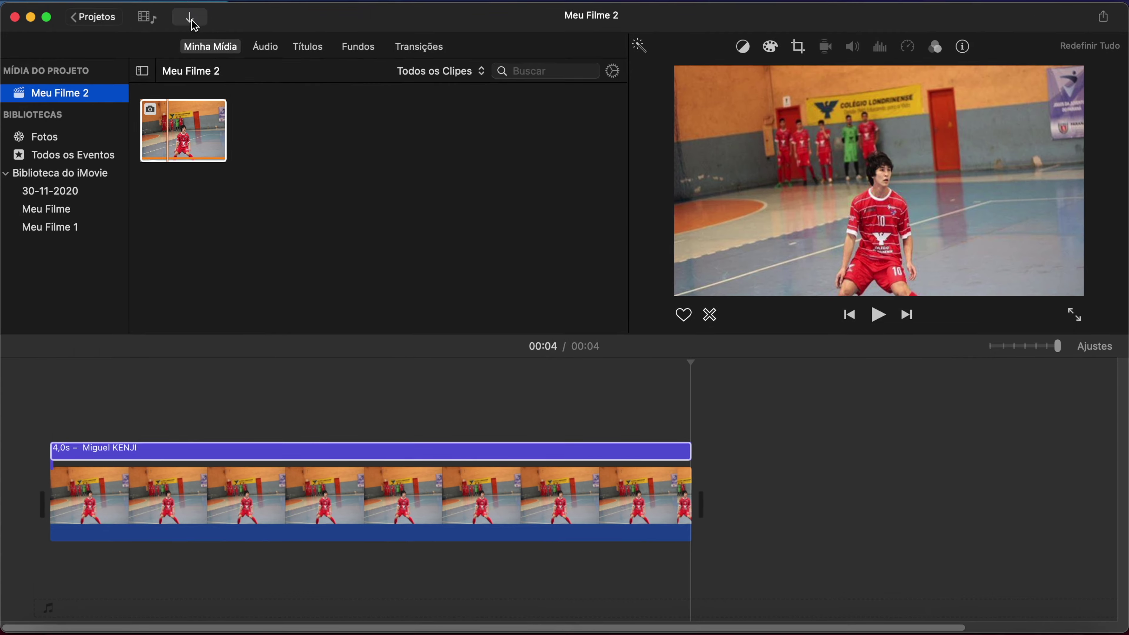
Import the 'golaço contra o kalba' video from the lances video 20/21 folder.
{"action": "left_click", "coordinate": [191, 18]}
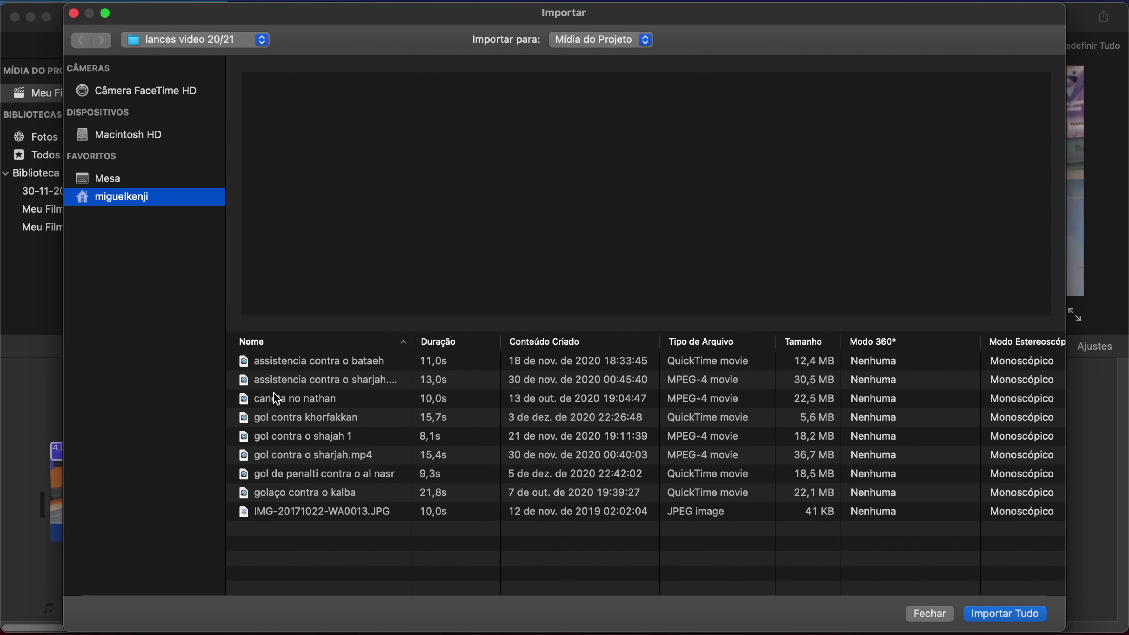
{"action": "left_click", "coordinate": [349, 492]}
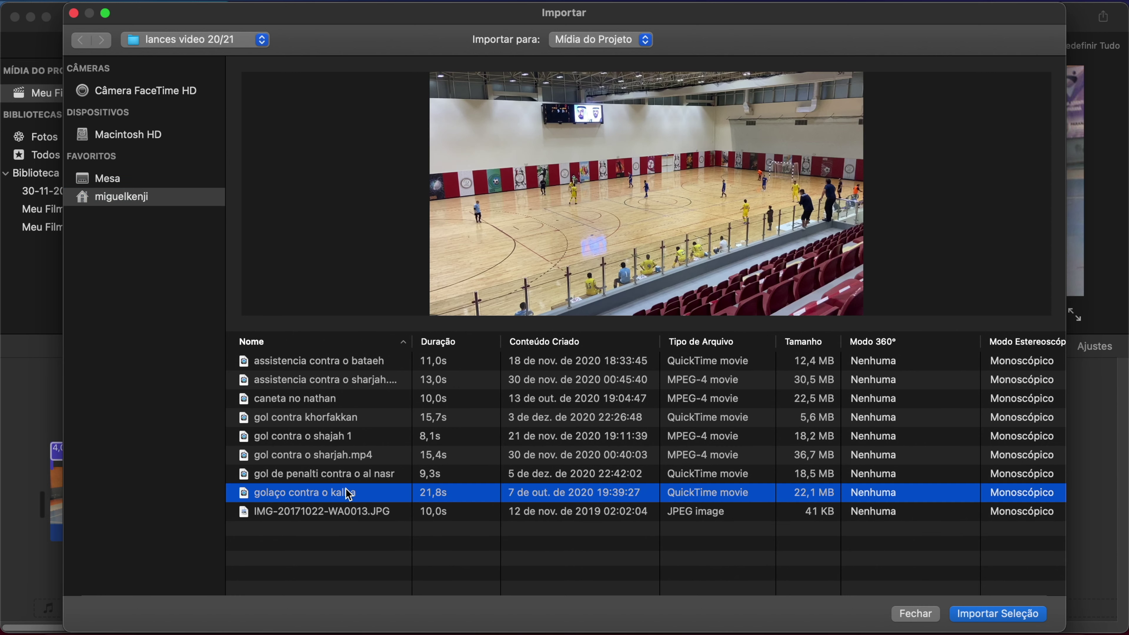
{"action": "left_click", "coordinate": [1021, 612]}
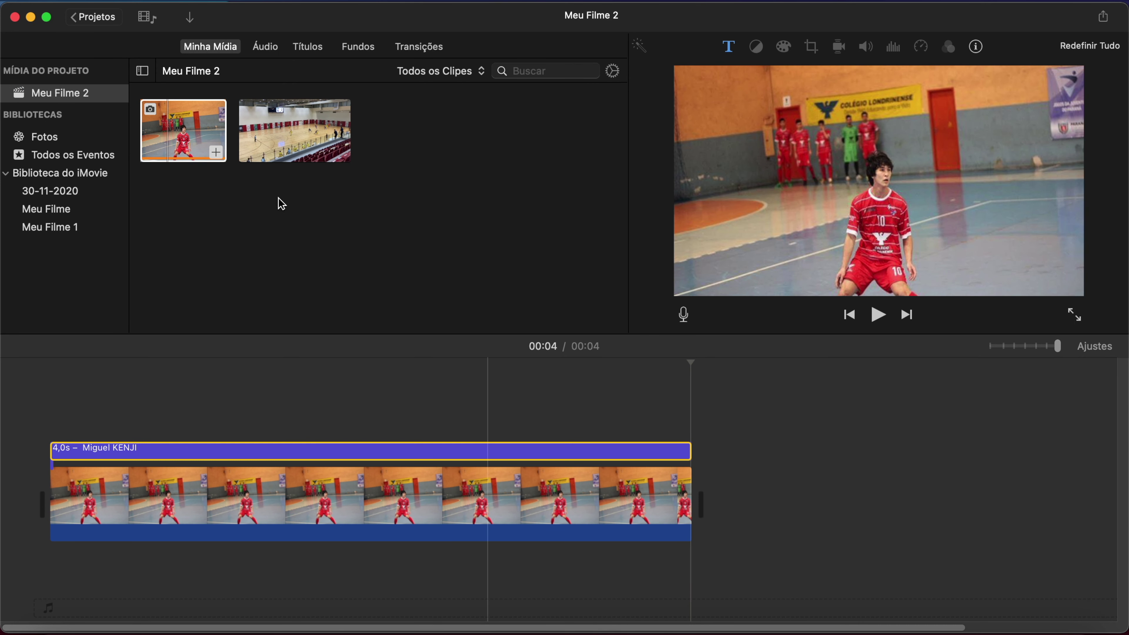
Trim the goal video's selection to 17,3s and add it after the photo clip.
{"action": "left_click", "coordinate": [242, 134]}
{"action": "left_click_drag", "start_coordinate": [242, 133], "coordinate": [265, 137]}
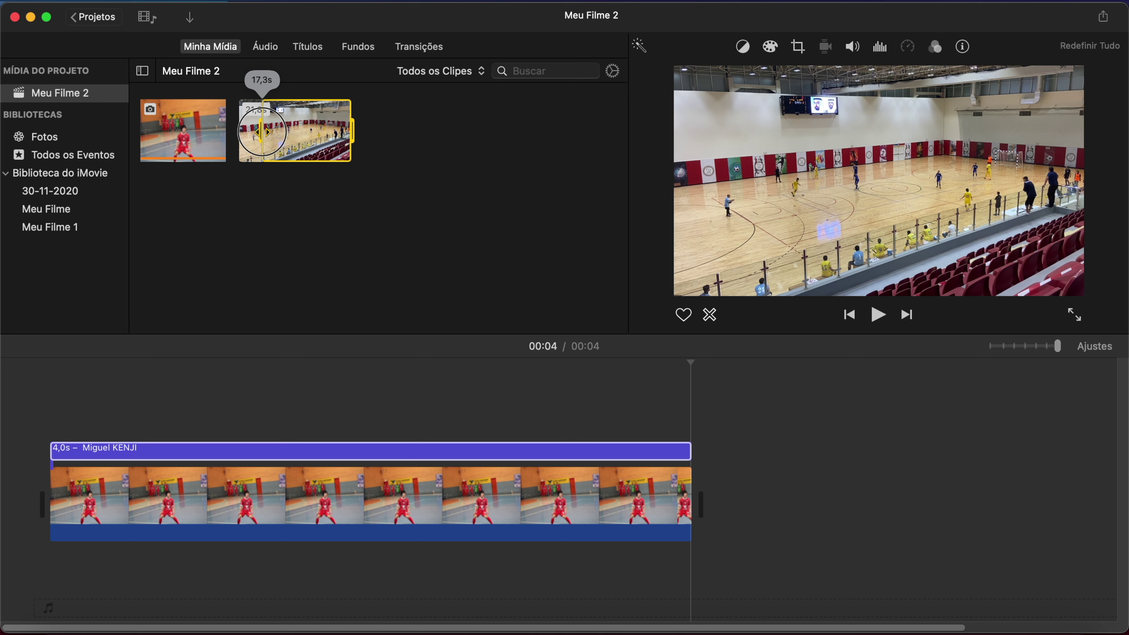
{"action": "left_click", "coordinate": [340, 152]}
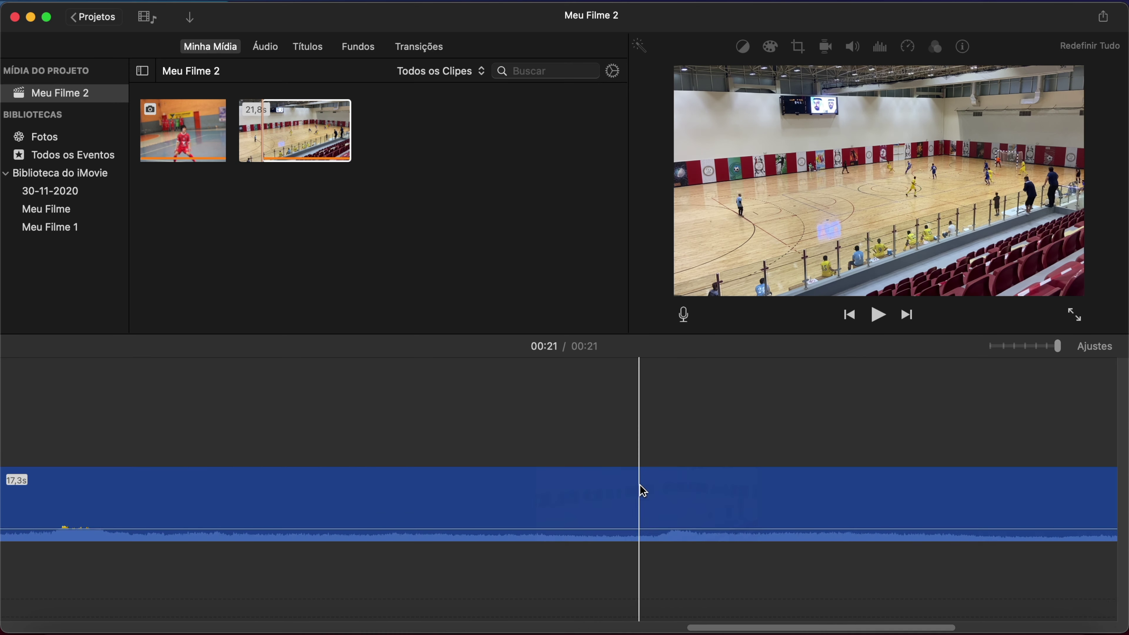
{"action": "scroll", "coordinate": [438, 542], "scroll_direction": "left", "scroll_amount": 10}
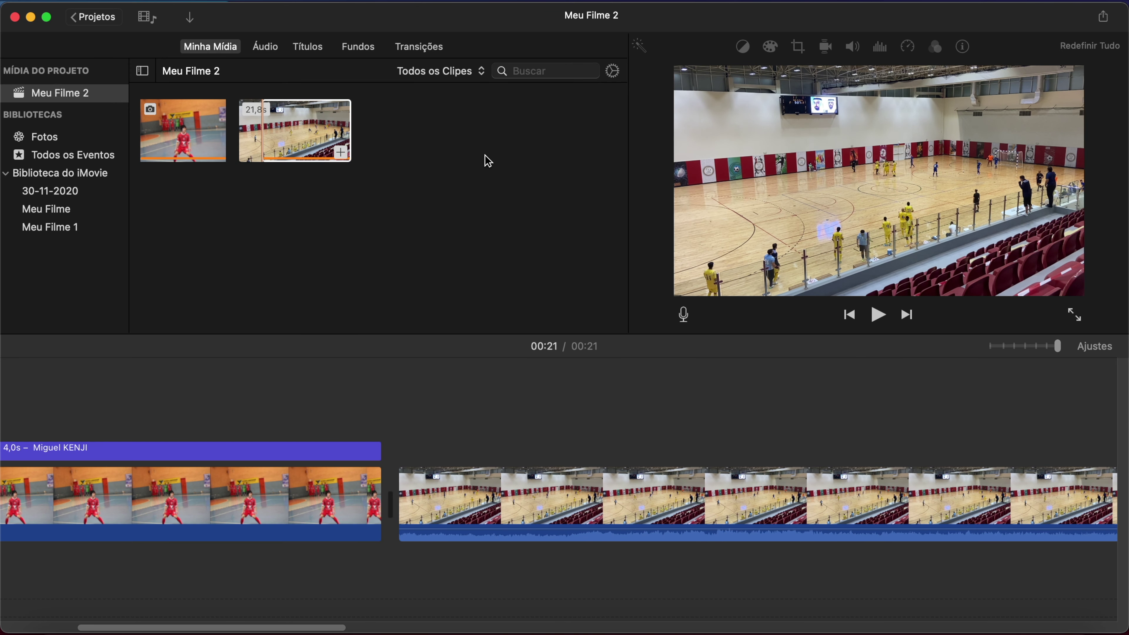
Insert a Fusão para Preto transition between the two clips and preview it.
{"action": "left_click", "coordinate": [418, 49]}
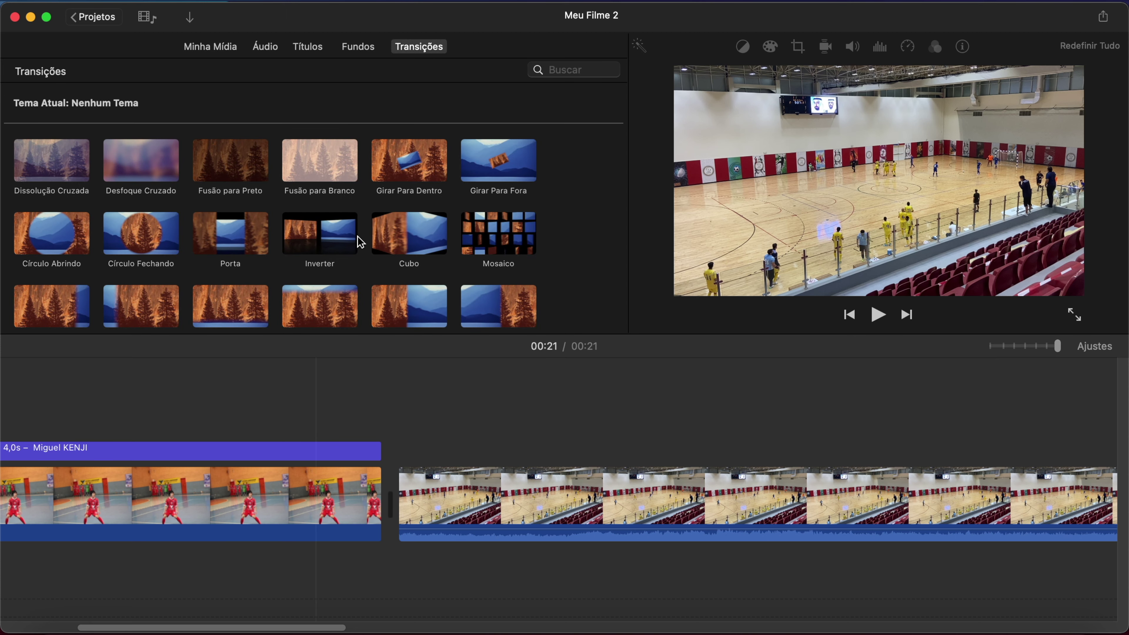
{"action": "double_click", "coordinate": [246, 180]}
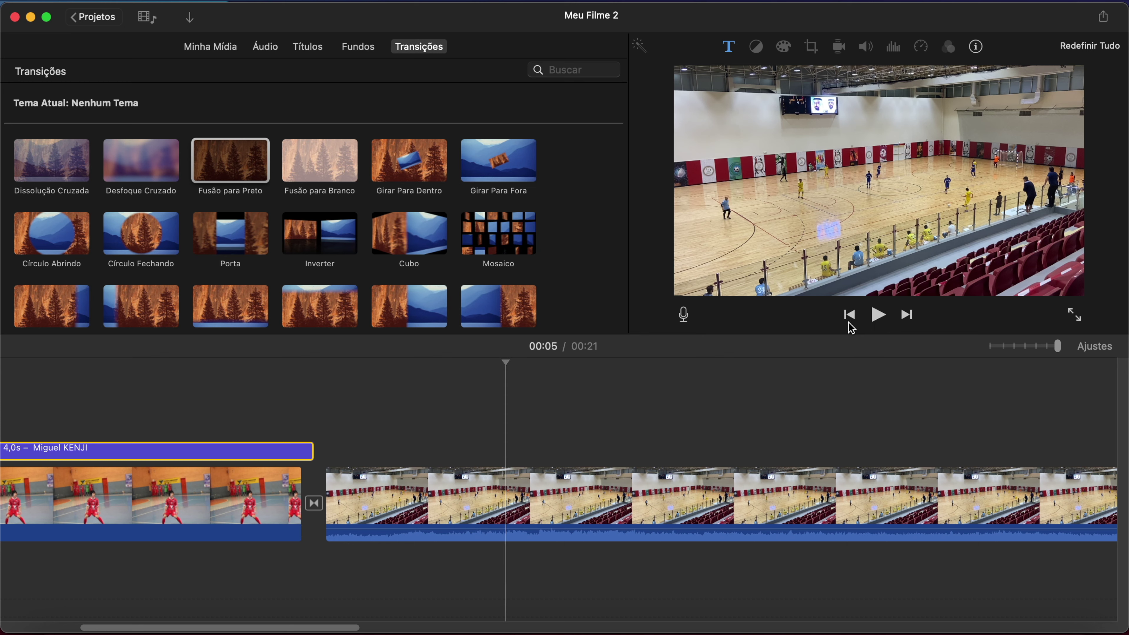
{"action": "left_click", "coordinate": [879, 315]}
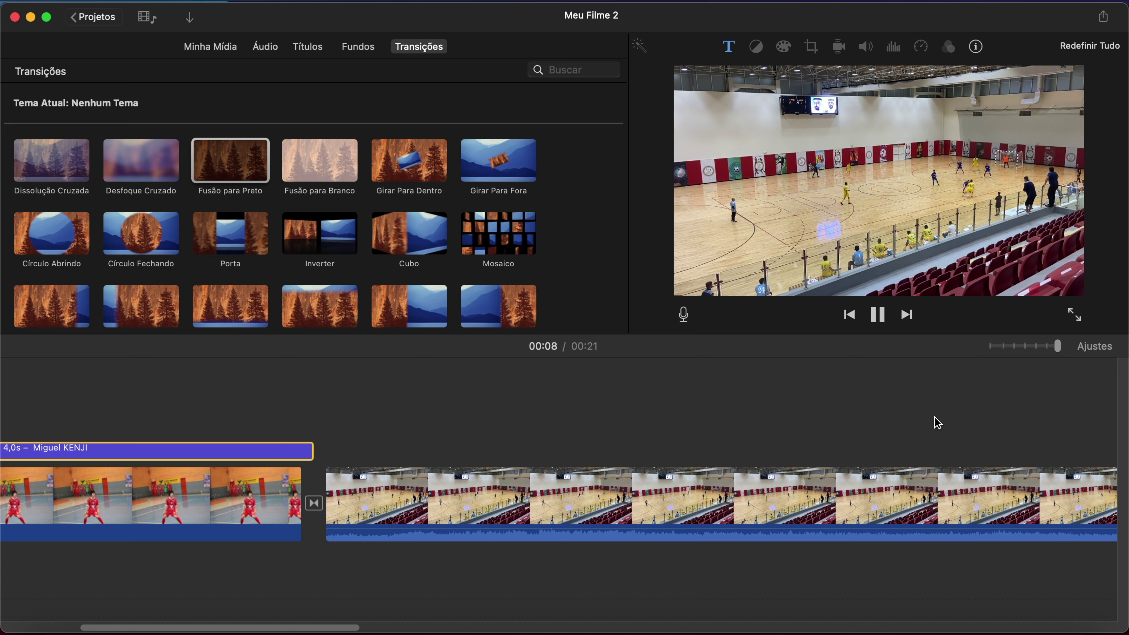
{"action": "scroll", "coordinate": [925, 431], "scroll_direction": "right", "scroll_amount": 10}
{"action": "left_click", "coordinate": [557, 552]}
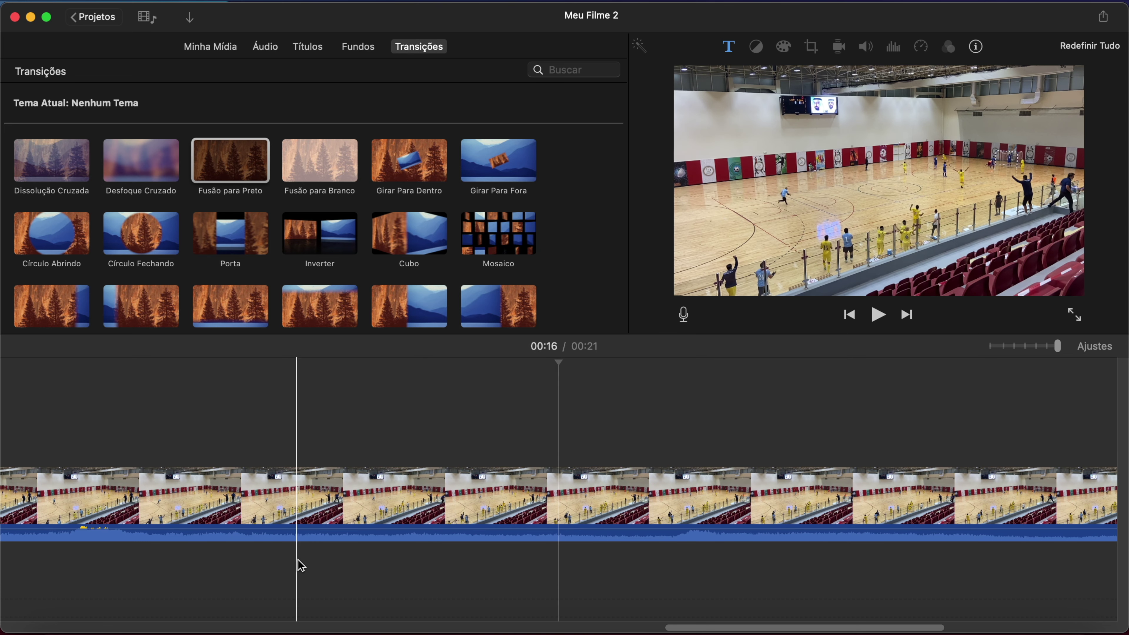
{"action": "scroll", "coordinate": [297, 562], "scroll_direction": "left", "scroll_amount": 15}
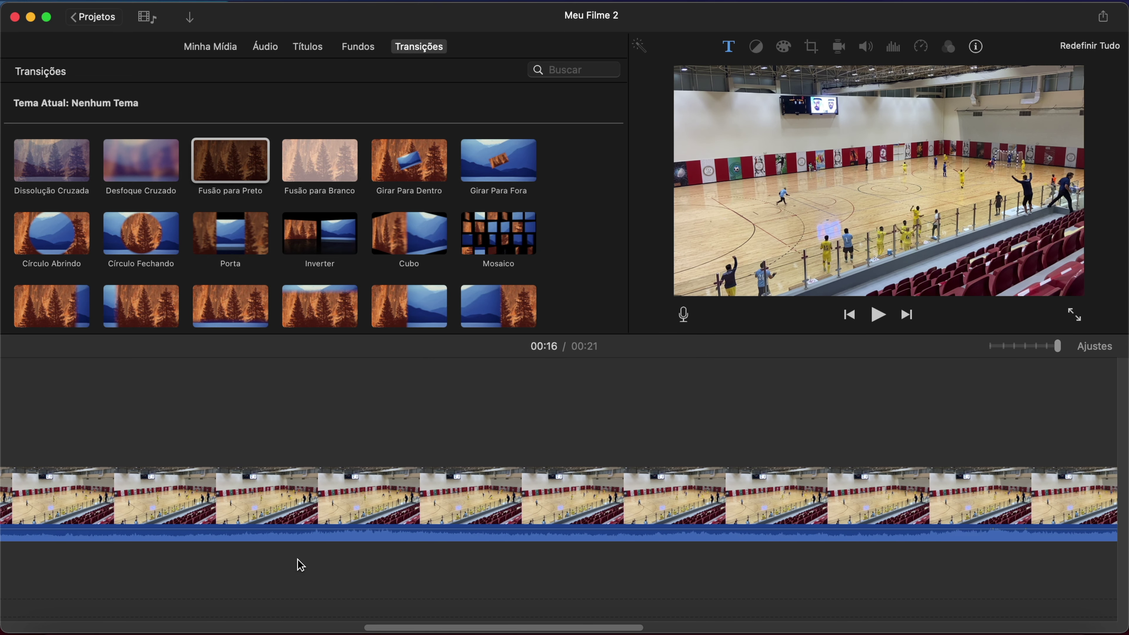
{"action": "scroll", "coordinate": [300, 565], "scroll_direction": "left", "scroll_amount": 10}
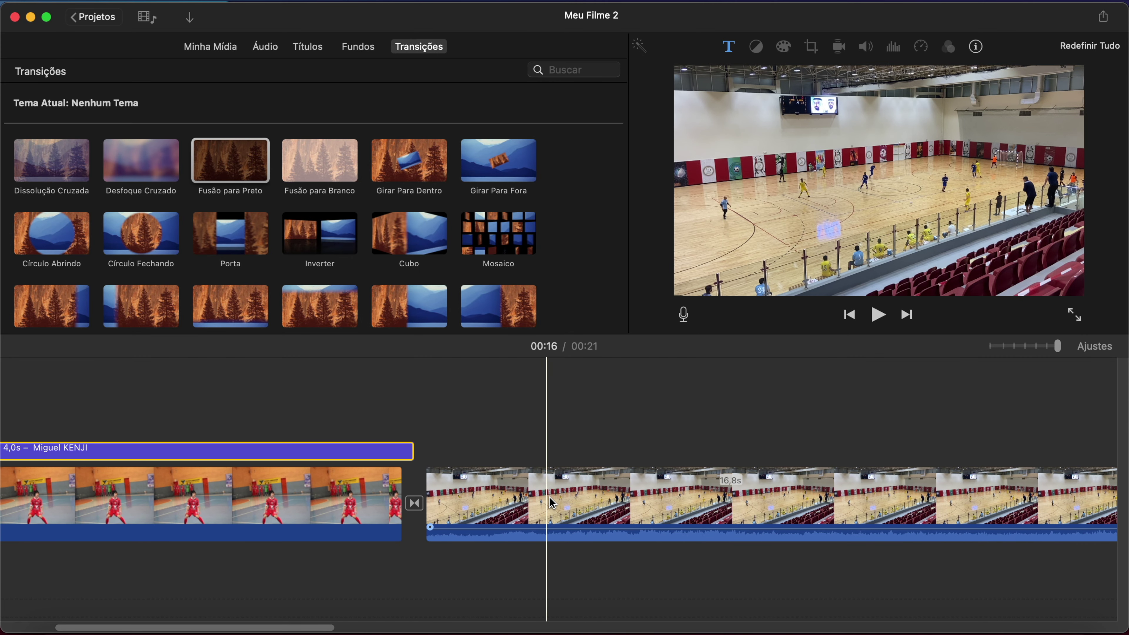
{"action": "left_click", "coordinate": [497, 507]}
Trim the goal clip's start by dragging its left edge inward twice.
{"action": "left_click_drag", "start_coordinate": [428, 493], "coordinate": [704, 533]}
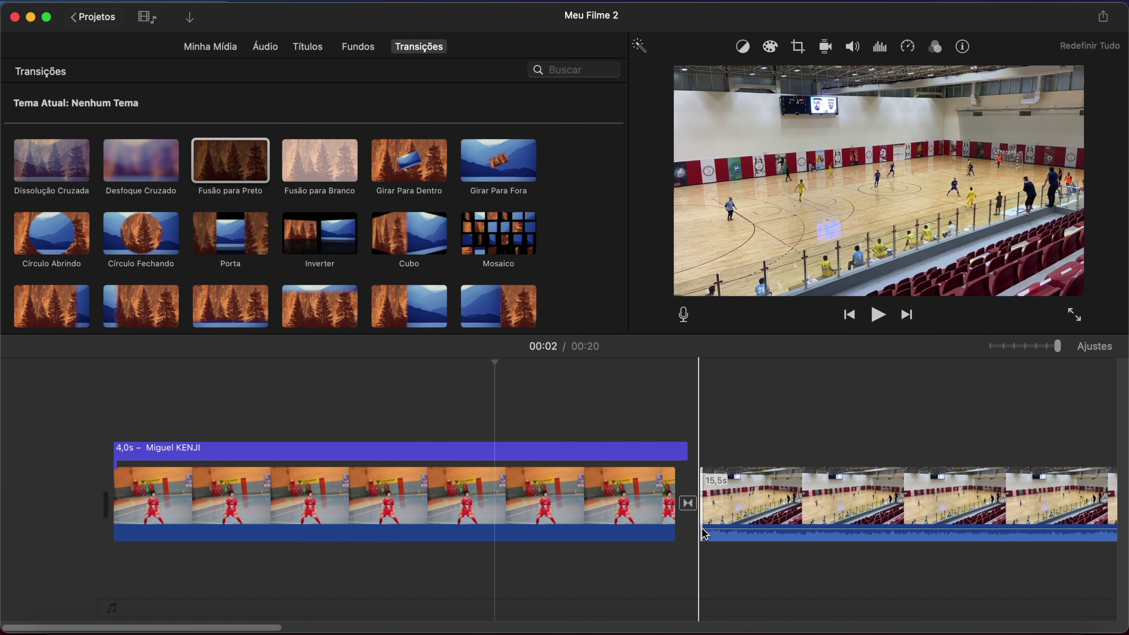
{"action": "scroll", "coordinate": [615, 511], "scroll_direction": "right", "scroll_amount": 10}
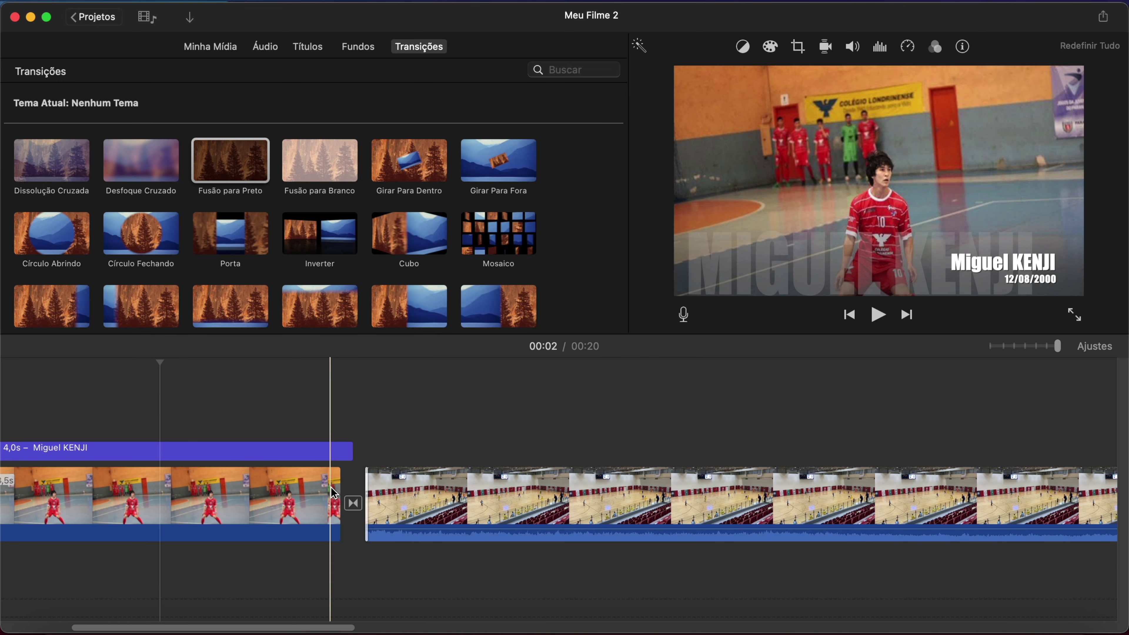
{"action": "left_click_drag", "start_coordinate": [367, 497], "coordinate": [520, 506]}
Split the goal clip near the goal moment and delete the 4,5 s tail piece.
{"action": "key", "text": "space"}
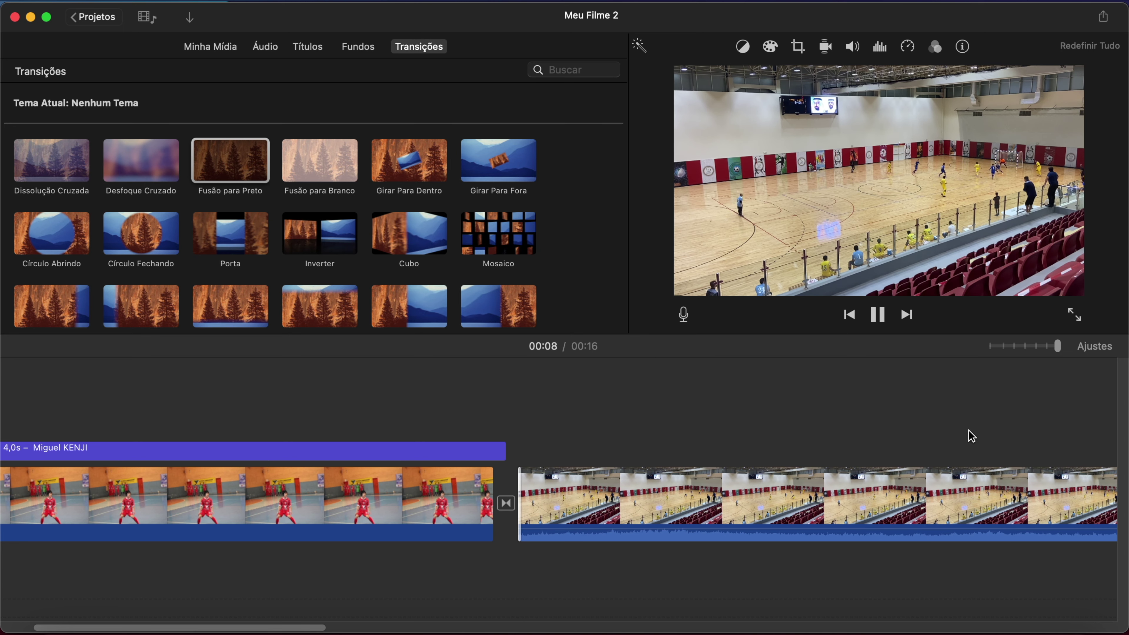
{"action": "left_click", "coordinate": [878, 315]}
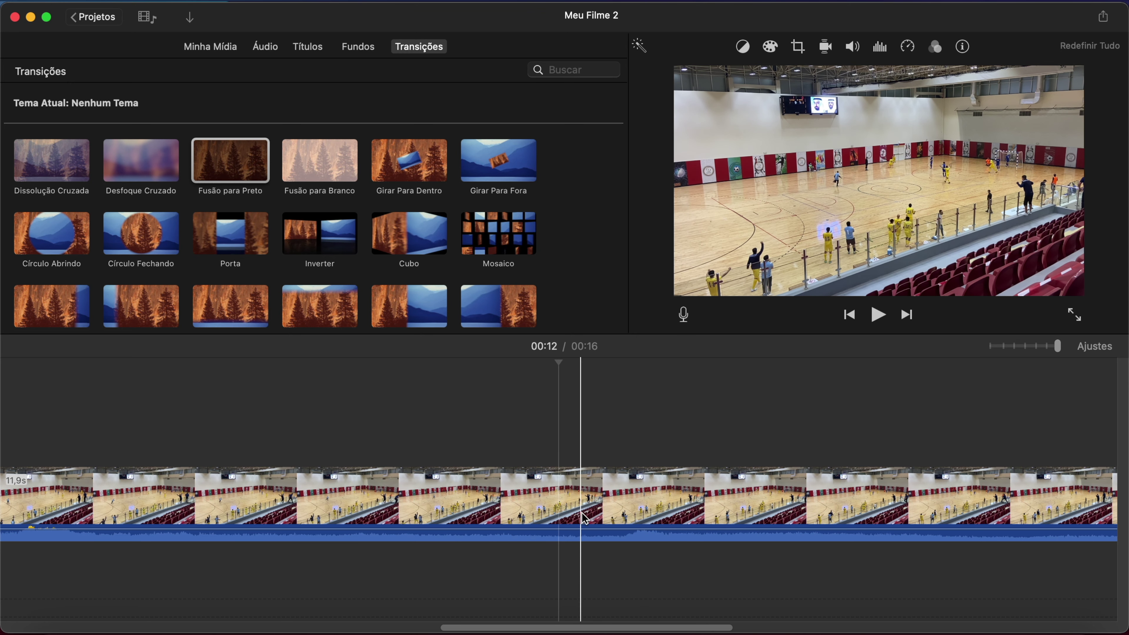
{"action": "left_click", "coordinate": [517, 498]}
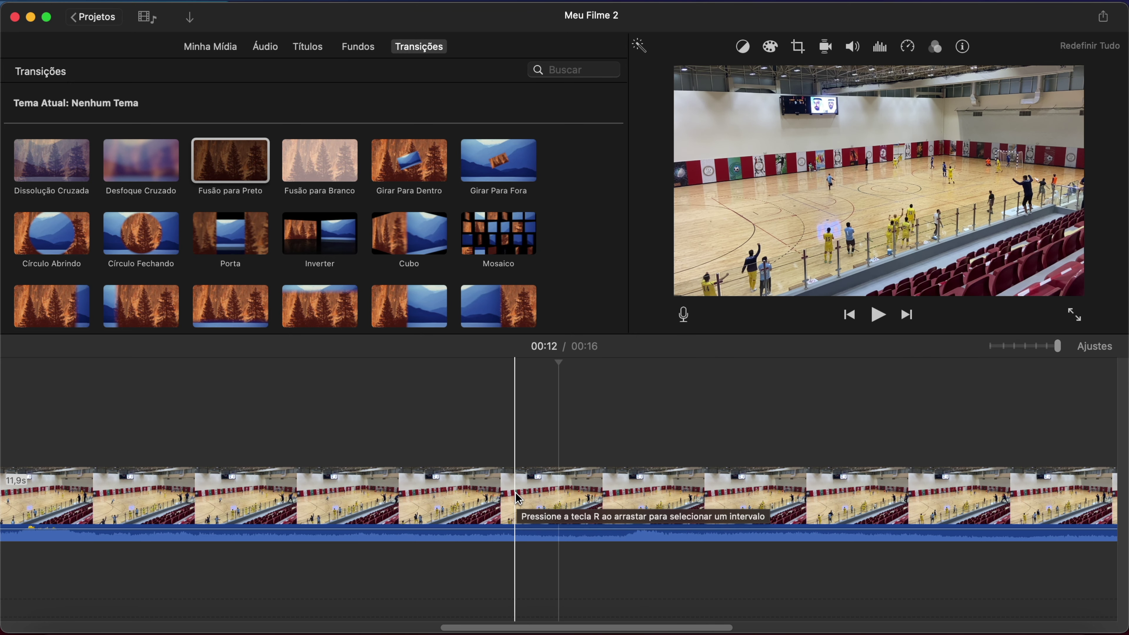
{"action": "key", "text": "super+b"}
{"action": "left_click", "coordinate": [667, 506]}
{"action": "key", "text": "Delete"}
{"action": "left_click", "coordinate": [310, 506]}
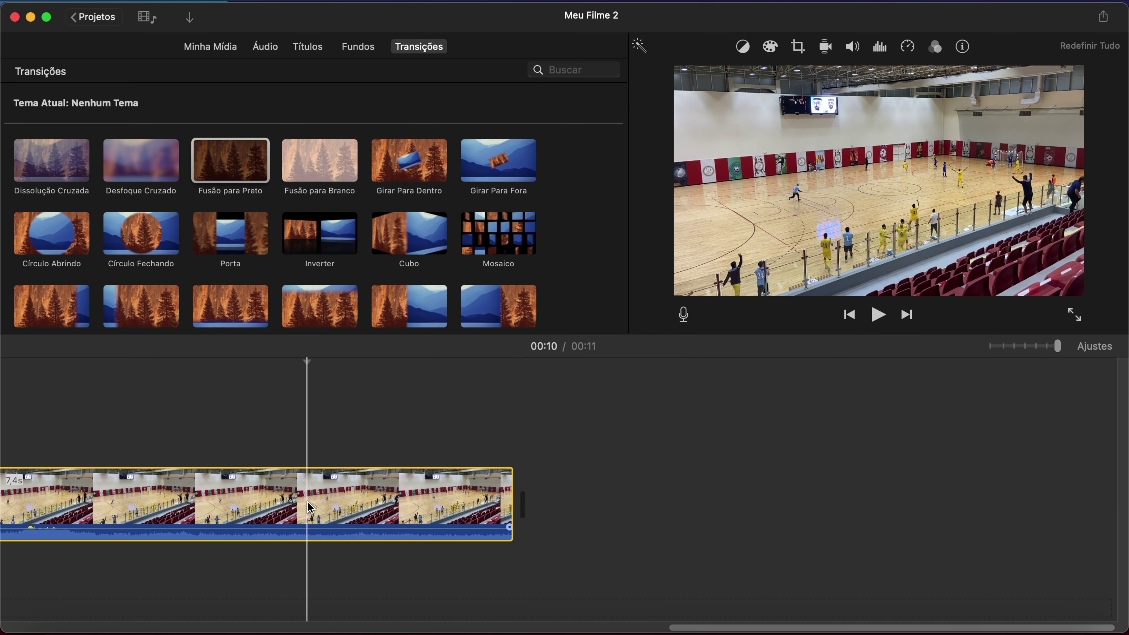
Paste a copy of the goal clip at the film's end and shorten it.
{"action": "right_click", "coordinate": [350, 494]}
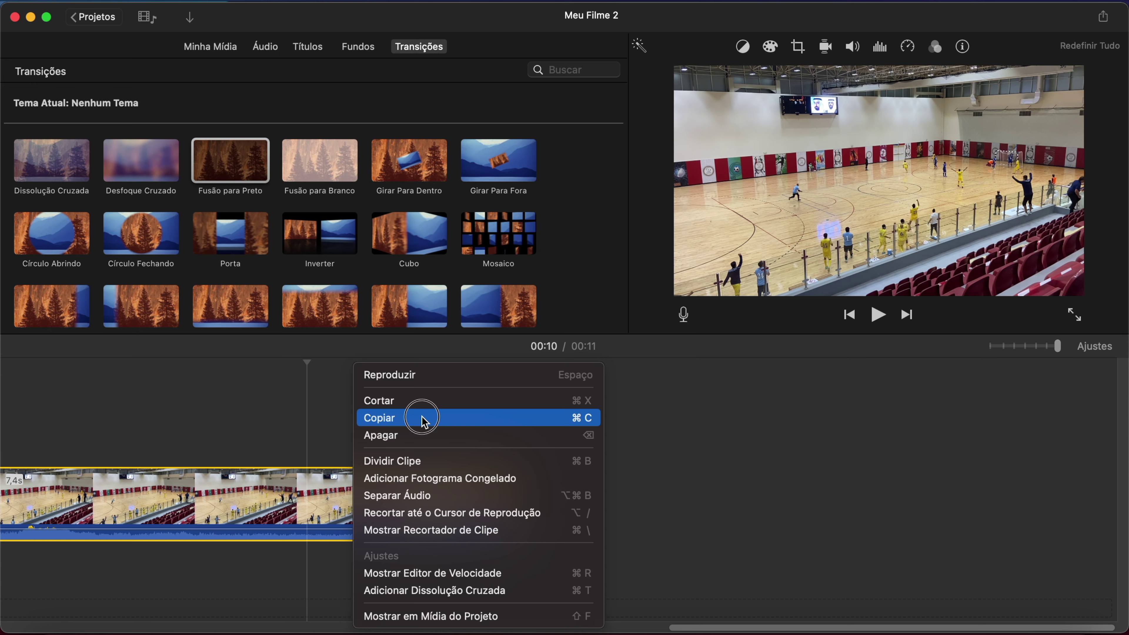
{"action": "left_click", "coordinate": [424, 417]}
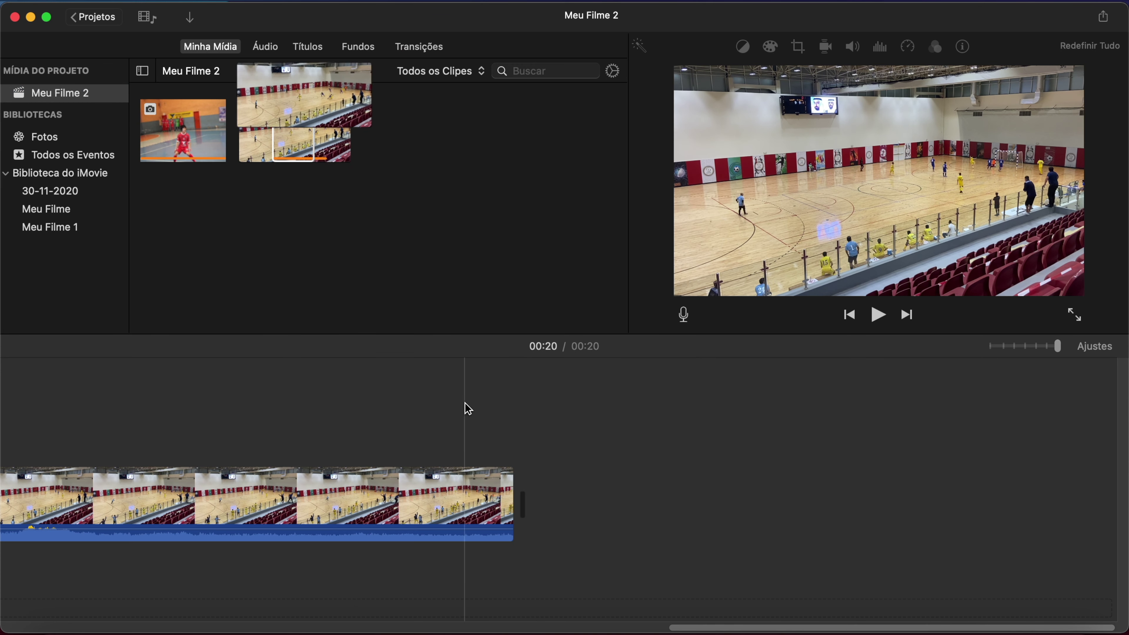
{"action": "key", "text": "super+v"}
{"action": "key", "text": "super+z"}
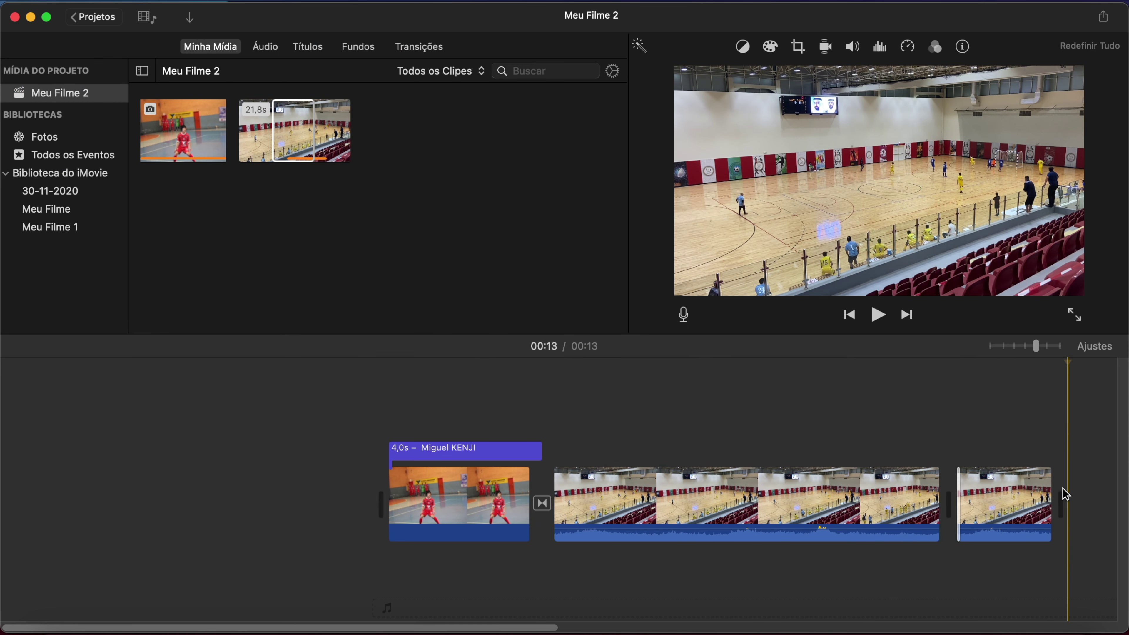
{"action": "left_click_drag", "start_coordinate": [1050, 486], "coordinate": [1054, 483]}
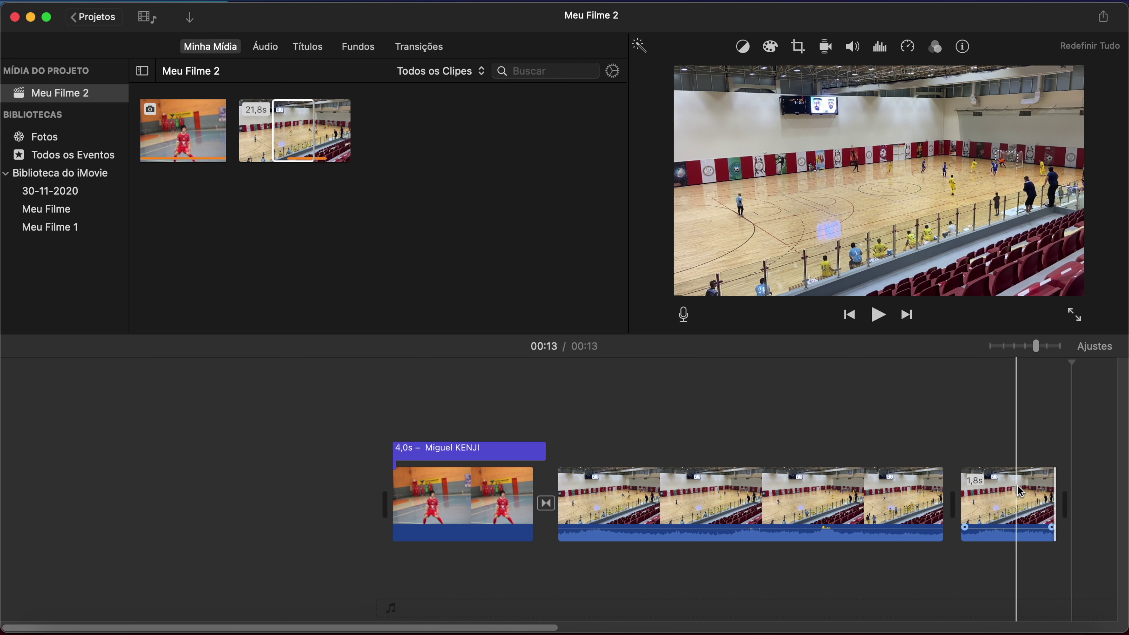
{"action": "left_click", "coordinate": [1006, 505]}
Set the copied clip's Velocidade to Lenta and preview the slow motion.
{"action": "left_click", "coordinate": [908, 47]}
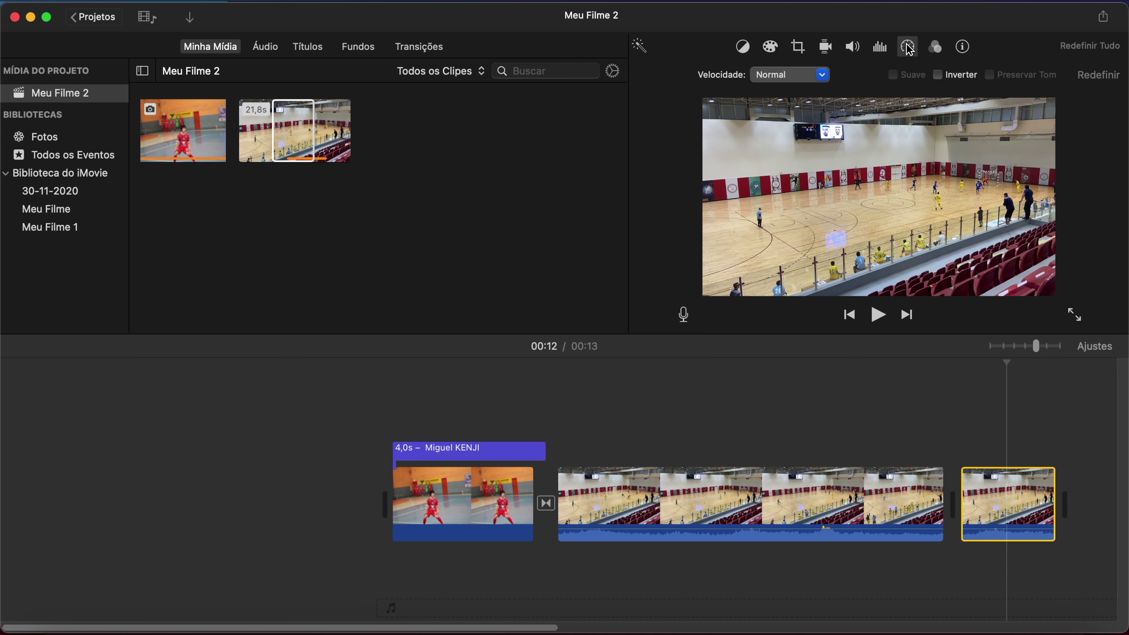
{"action": "left_click", "coordinate": [822, 74]}
{"action": "left_click", "coordinate": [779, 110]}
{"action": "left_click", "coordinate": [164, 467]}
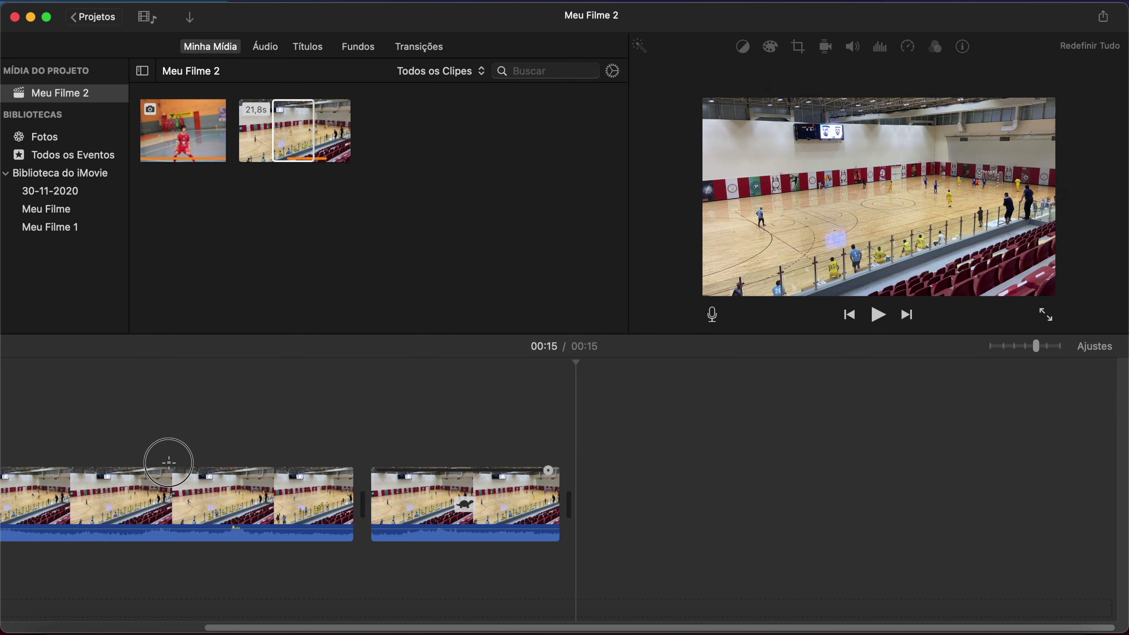
{"action": "key", "text": "space"}
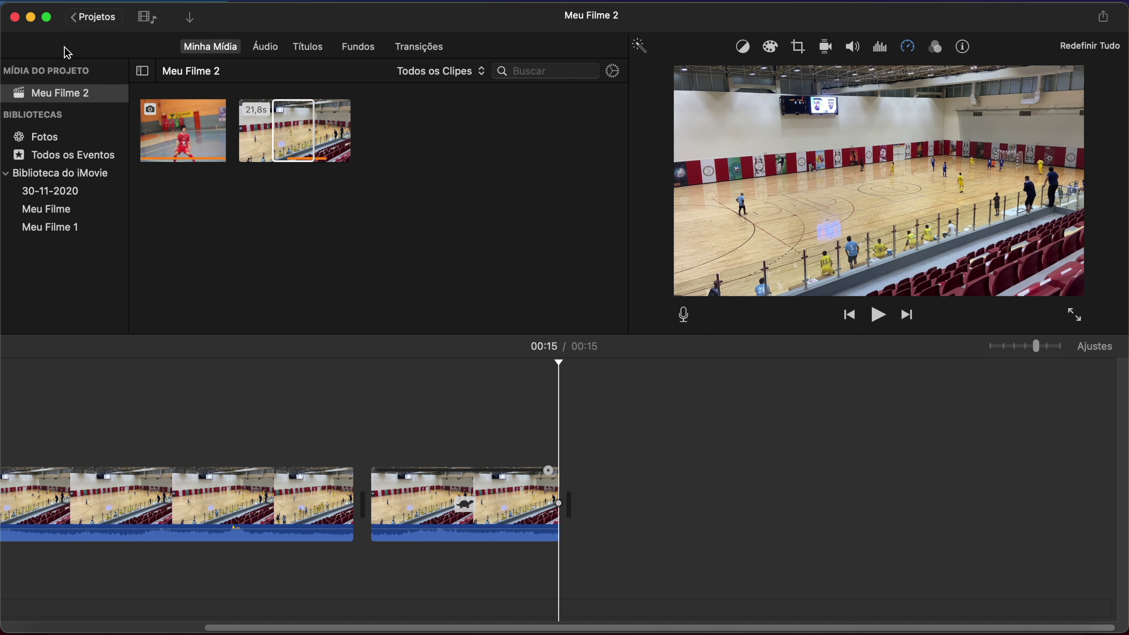
{"action": "left_click", "coordinate": [193, 19]}
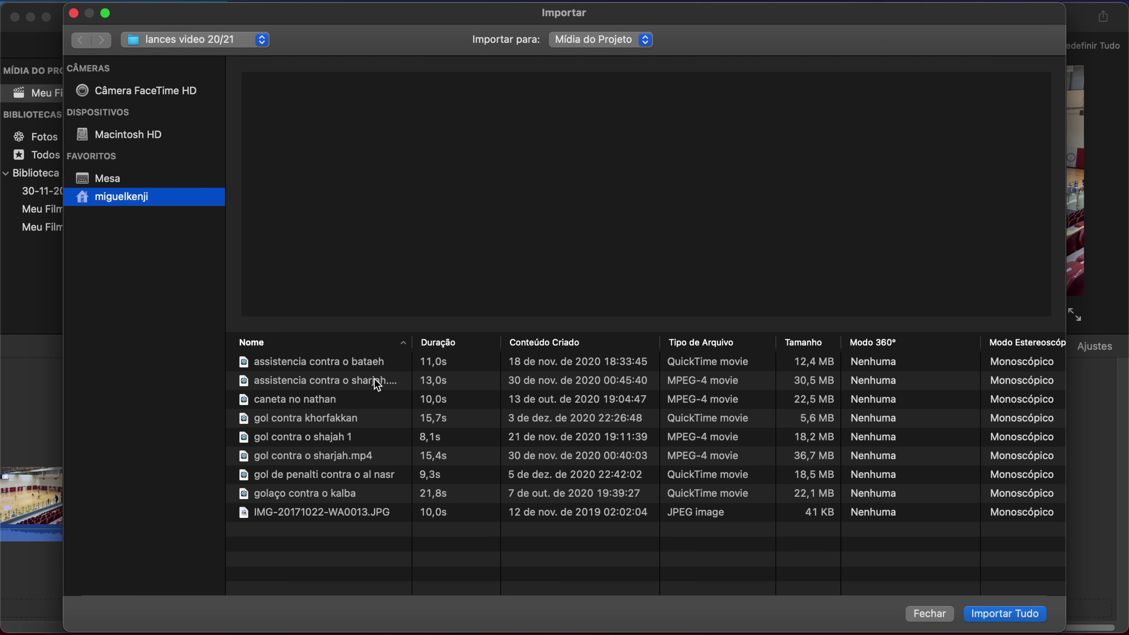
Import 'gol contra o shajah 1' and append it to the end of the film.
{"action": "left_click", "coordinate": [337, 437]}
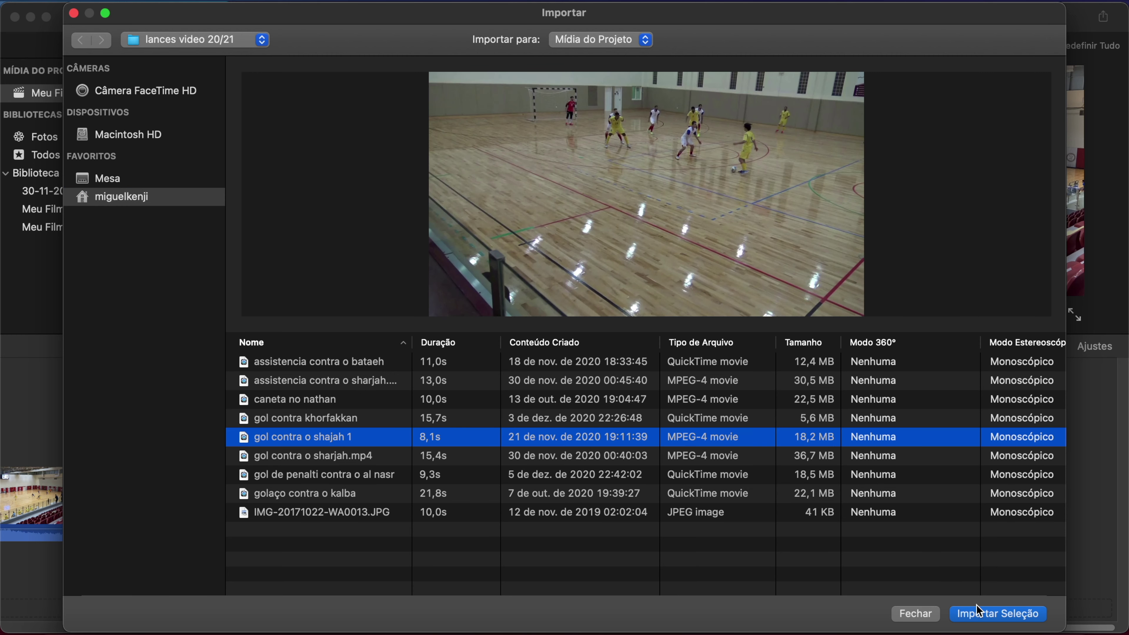
{"action": "left_click", "coordinate": [986, 616]}
{"action": "left_click_drag", "start_coordinate": [444, 138], "coordinate": [706, 496]}
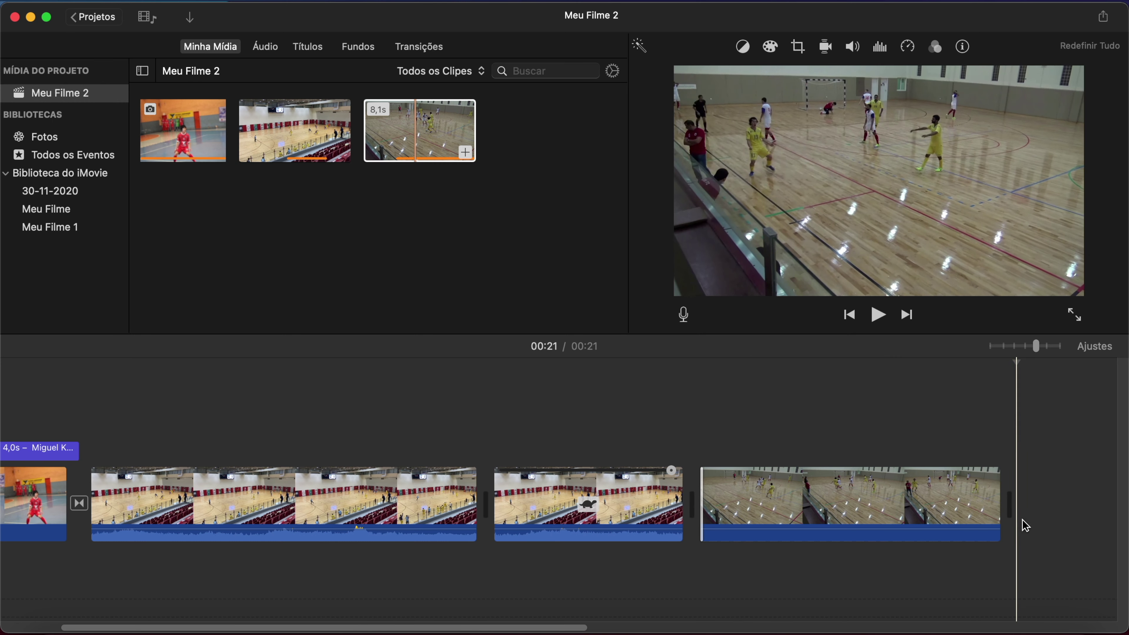
Trim the new last clip from 5,7s to 3,6s and play to check.
{"action": "left_click", "coordinate": [1003, 504]}
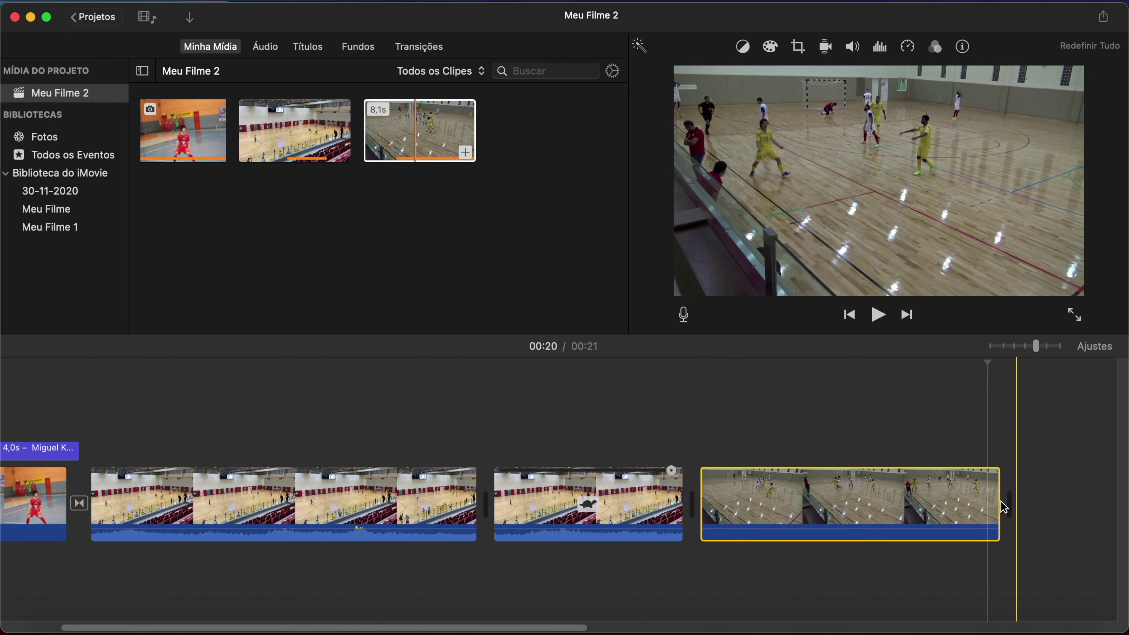
{"action": "left_click_drag", "start_coordinate": [995, 496], "coordinate": [888, 522]}
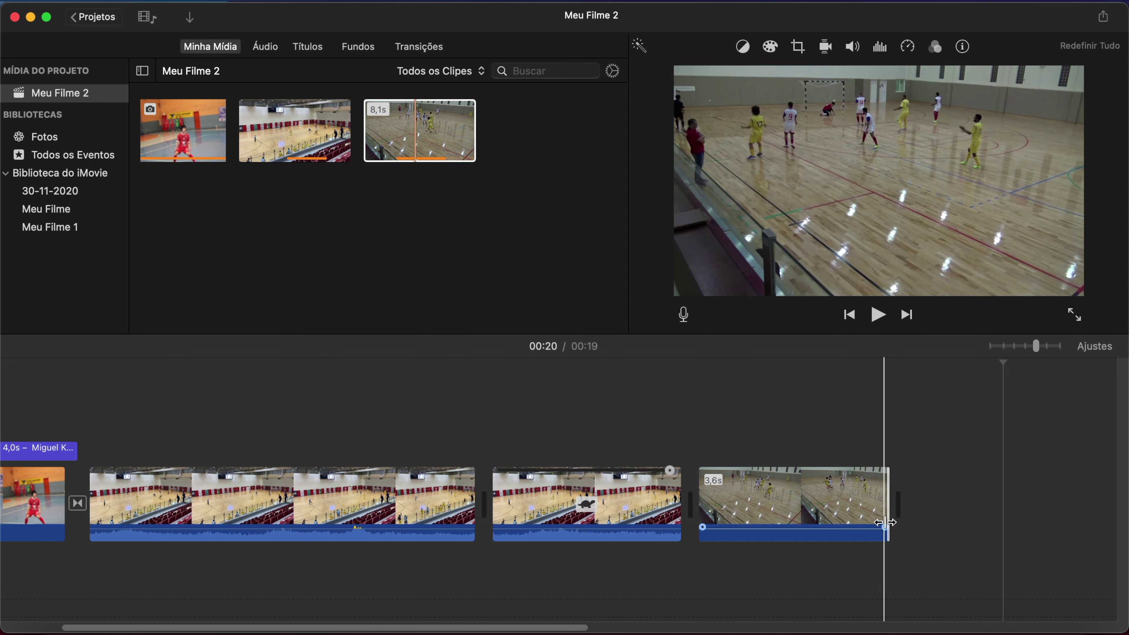
{"action": "left_click", "coordinate": [697, 413]}
{"action": "left_click", "coordinate": [877, 315]}
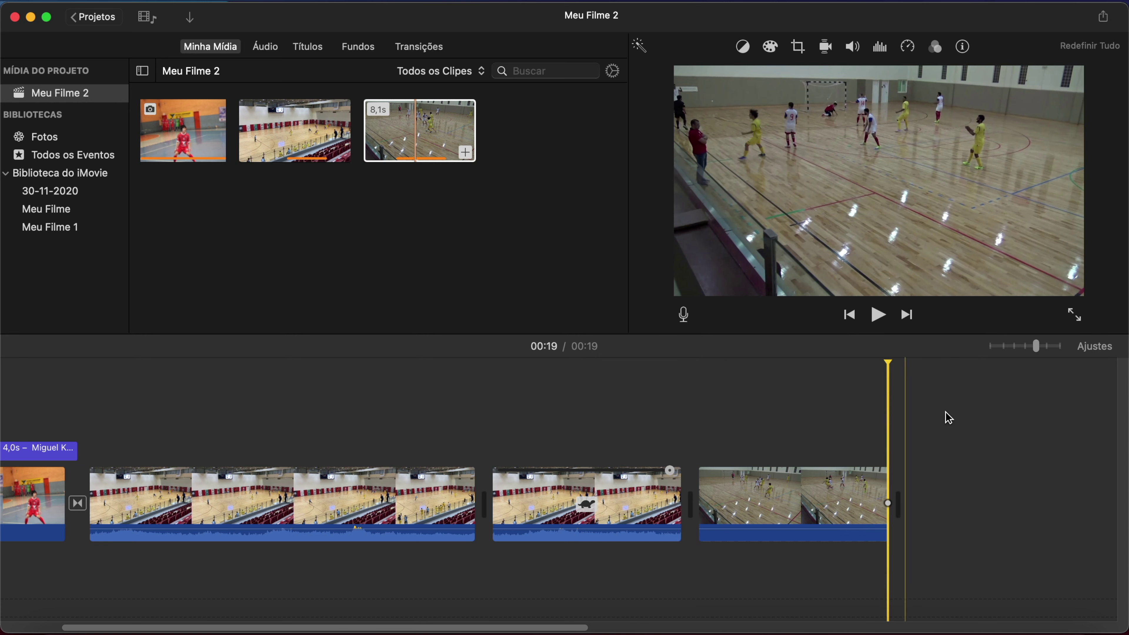
Place a Dissolução Cruzada between the slow-motion clip and the shajah clip, then preview.
{"action": "left_click", "coordinate": [437, 53]}
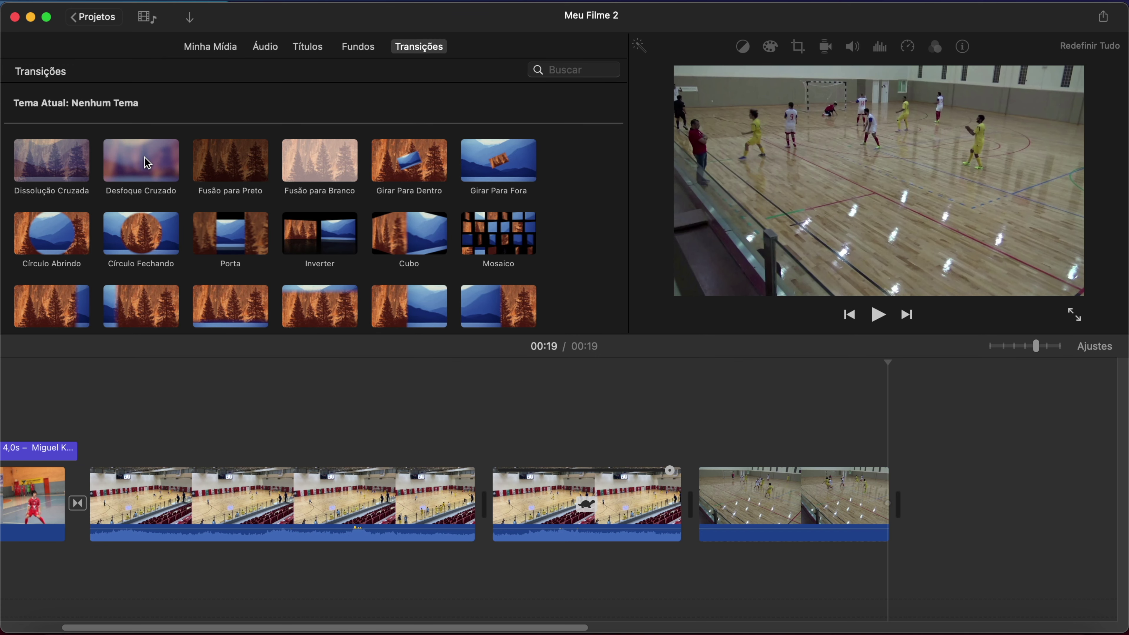
{"action": "left_click_drag", "start_coordinate": [62, 161], "coordinate": [626, 476]}
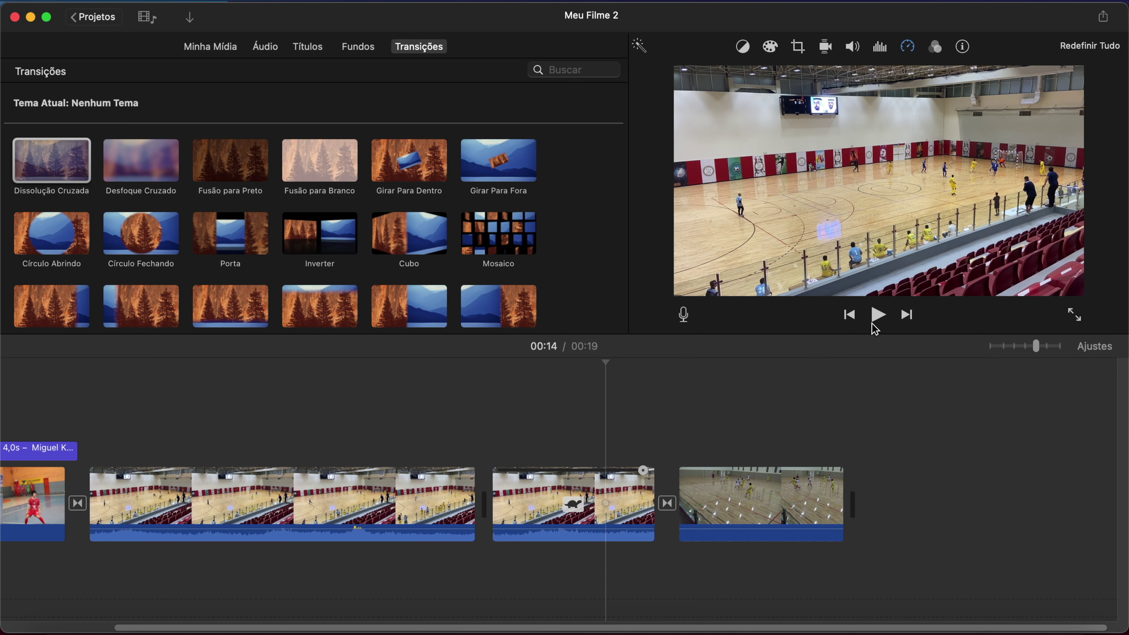
{"action": "left_click", "coordinate": [879, 316]}
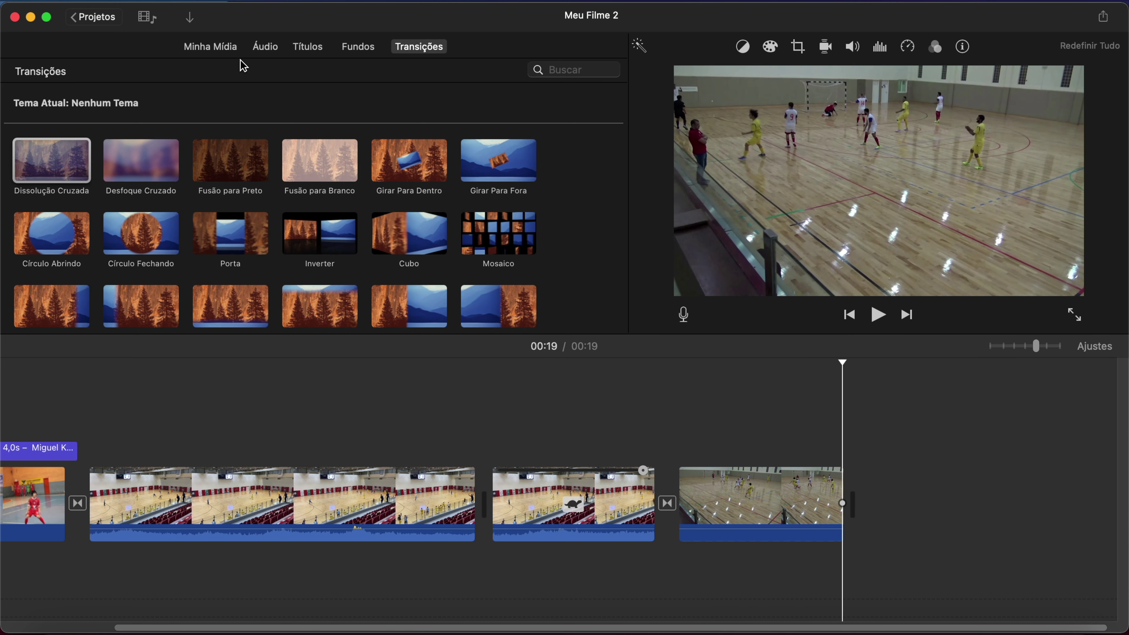
{"action": "left_click", "coordinate": [224, 49]}
Import 'gol contra khorfakkan', append it to the film, and trim its opening to 14,4 s.
{"action": "left_click", "coordinate": [195, 23]}
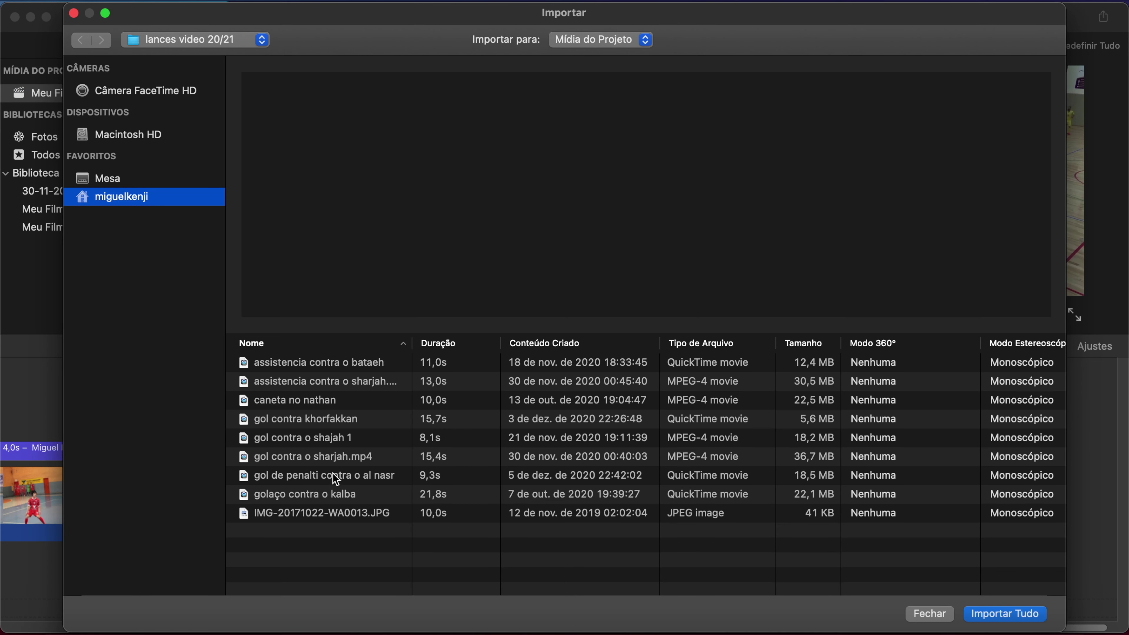
{"action": "left_click", "coordinate": [351, 421]}
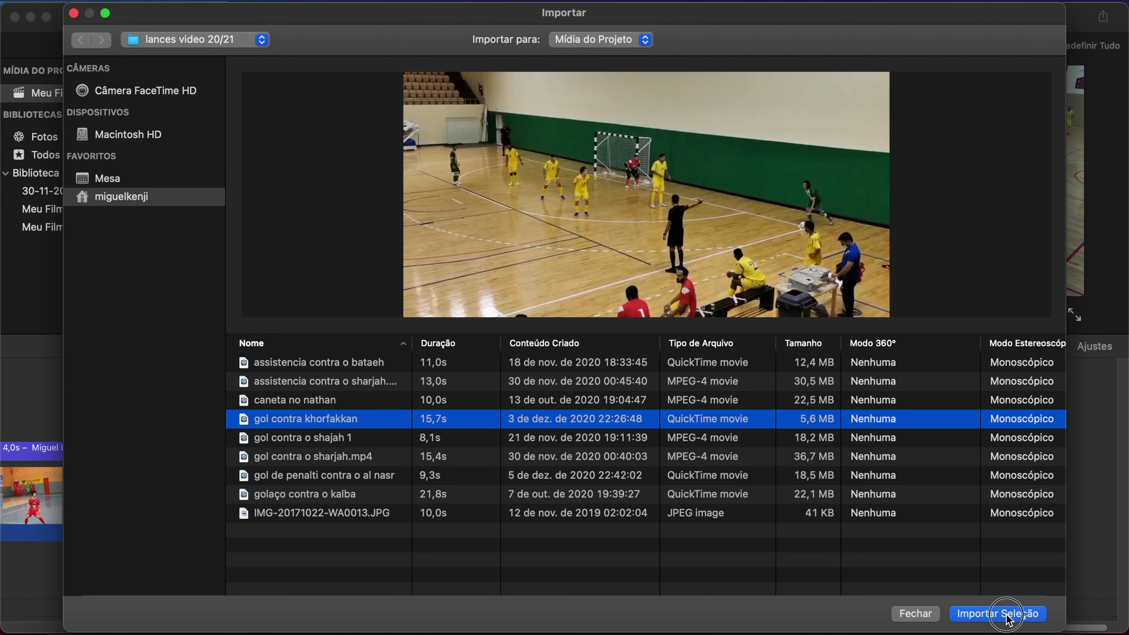
{"action": "left_click", "coordinate": [1008, 618]}
{"action": "left_click_drag", "start_coordinate": [551, 131], "coordinate": [948, 471]}
{"action": "left_click", "coordinate": [577, 502]}
{"action": "left_click_drag", "start_coordinate": [552, 498], "coordinate": [623, 489]}
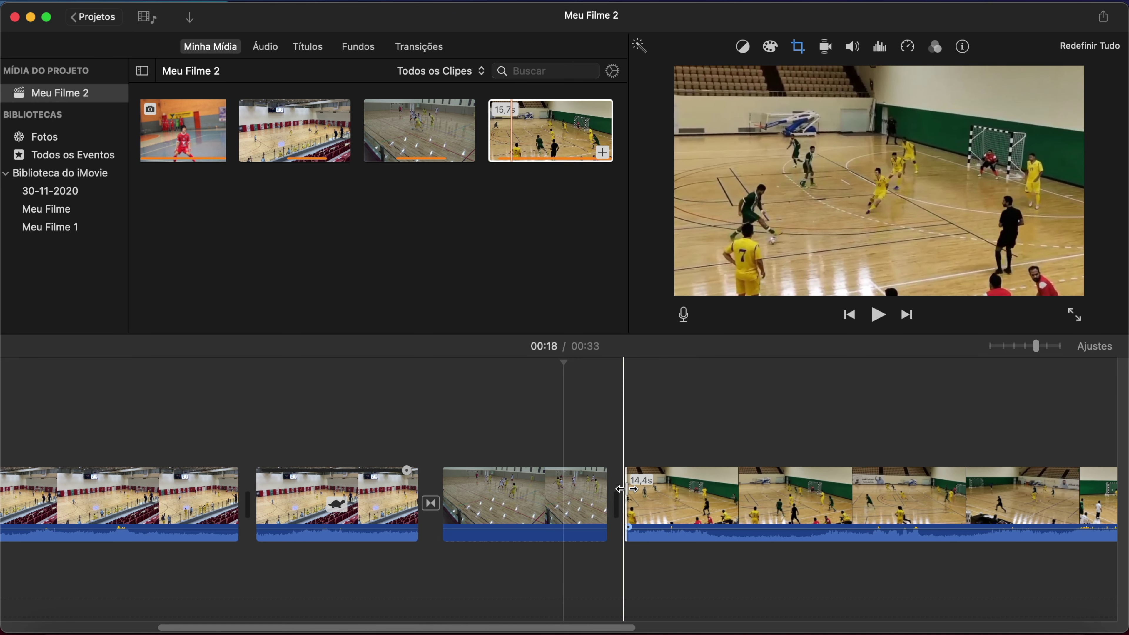
Split the khorfakkan clip at two points with Cmd+B, isolating a 4,6 s middle piece.
{"action": "scroll", "coordinate": [796, 501], "scroll_direction": "right", "scroll_amount": 3}
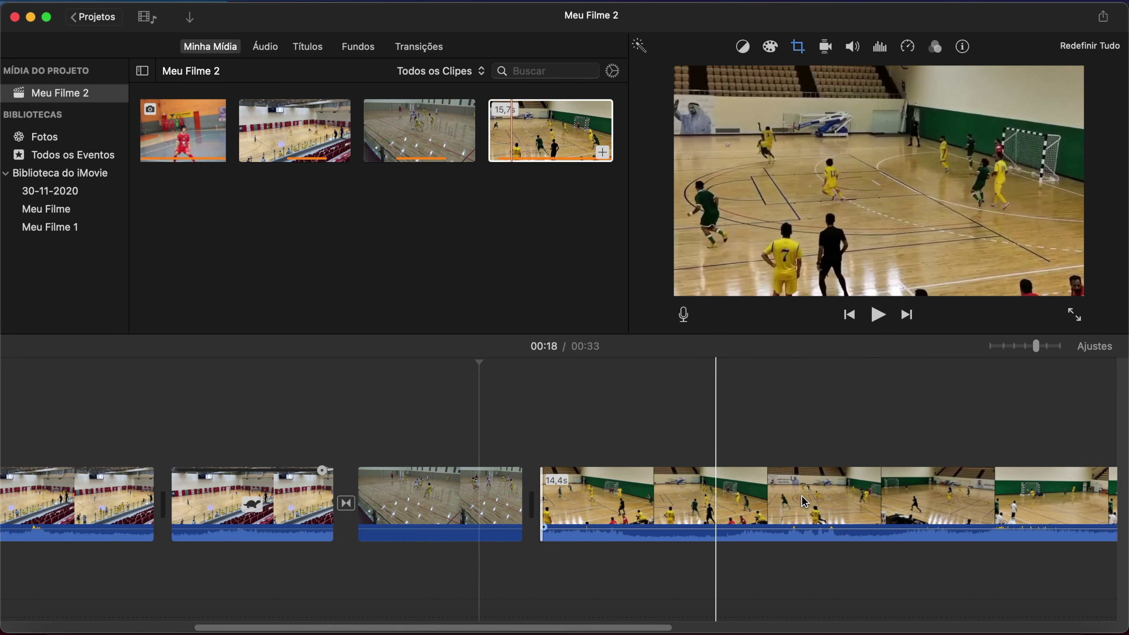
{"action": "left_click", "coordinate": [663, 501]}
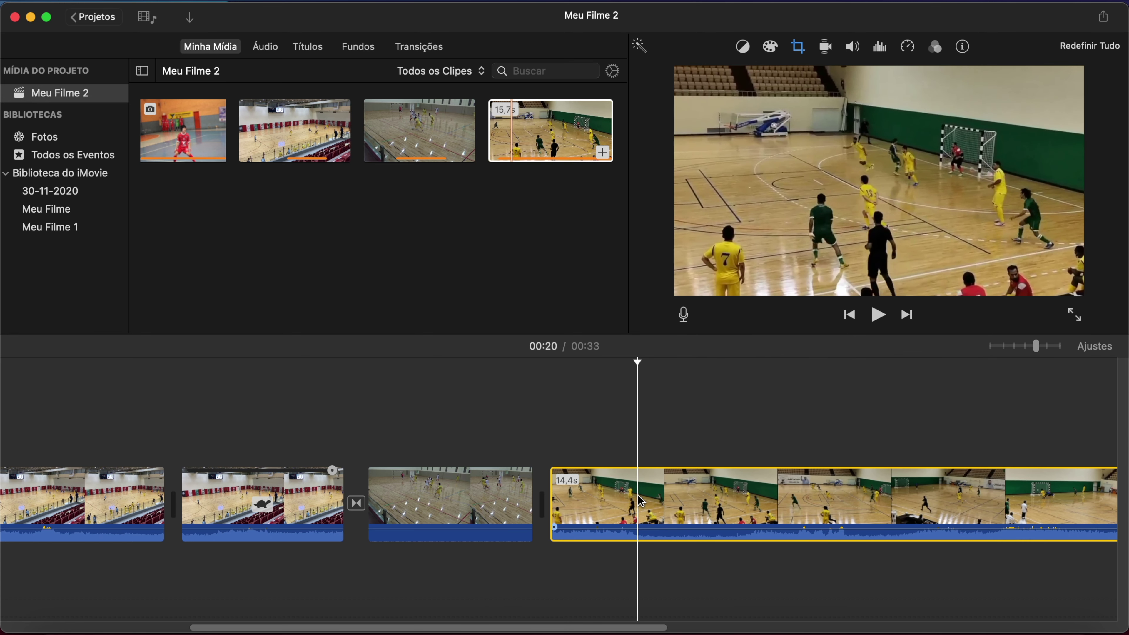
{"action": "key", "text": "super+b"}
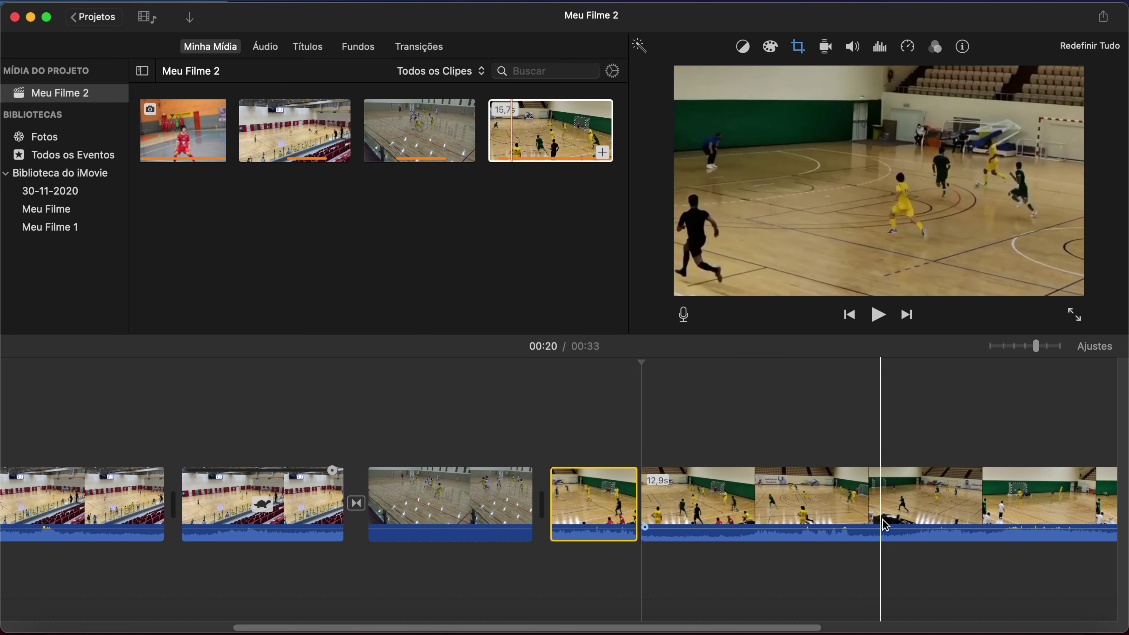
{"action": "left_click", "coordinate": [909, 528]}
{"action": "key", "text": "super+b"}
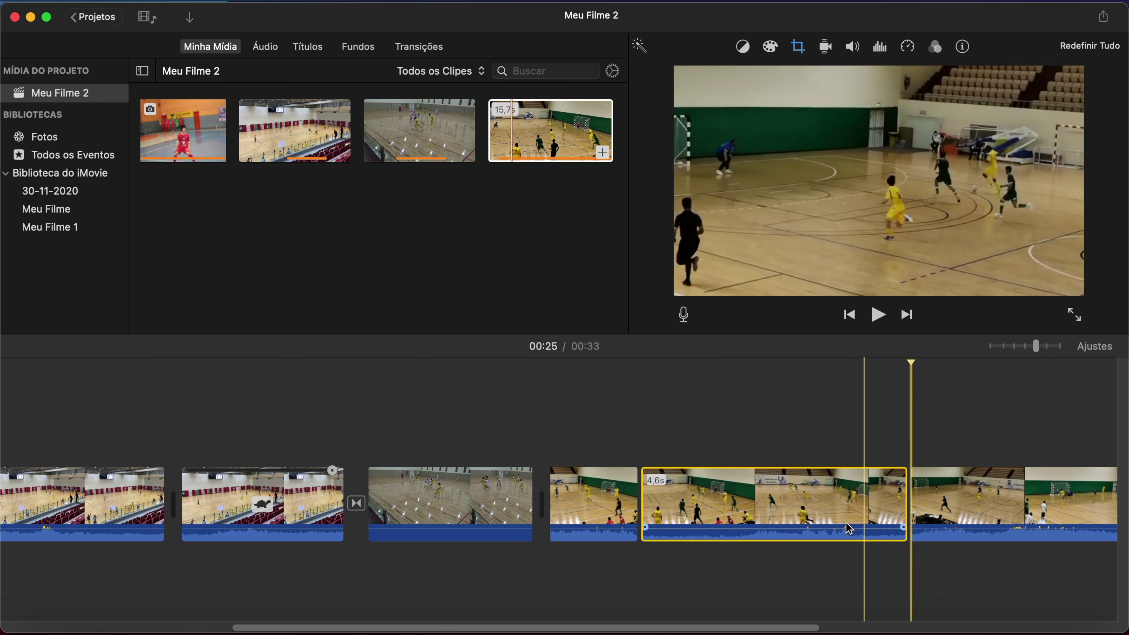
{"action": "left_click", "coordinate": [759, 502]}
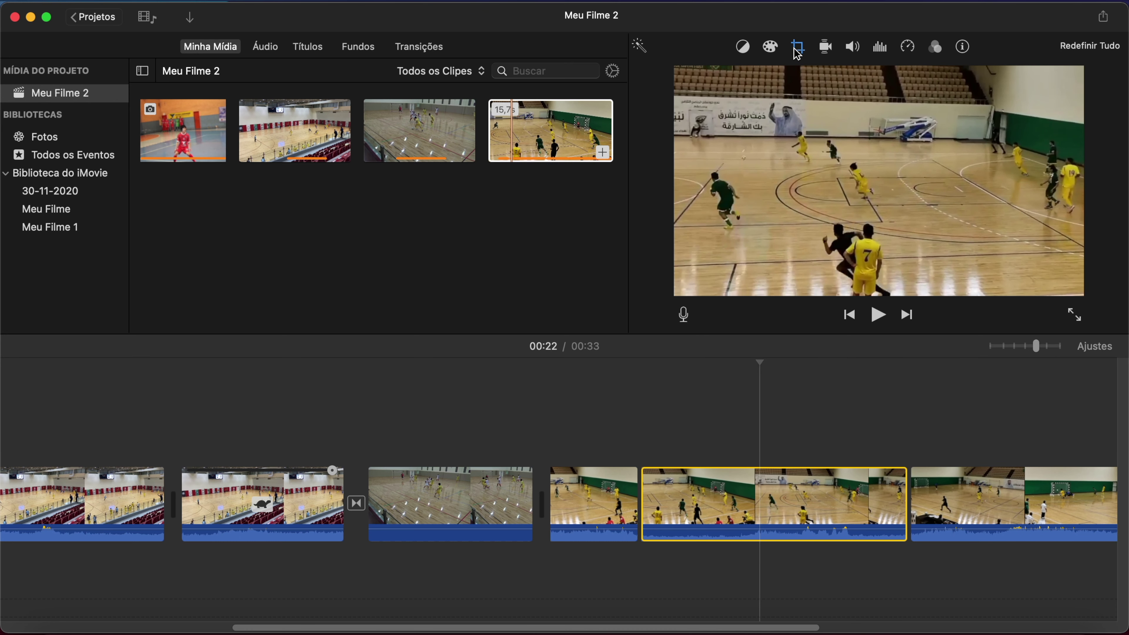
Set the middle khorfakkan piece to Rápida (2x) speed and play to check.
{"action": "left_click", "coordinate": [908, 47]}
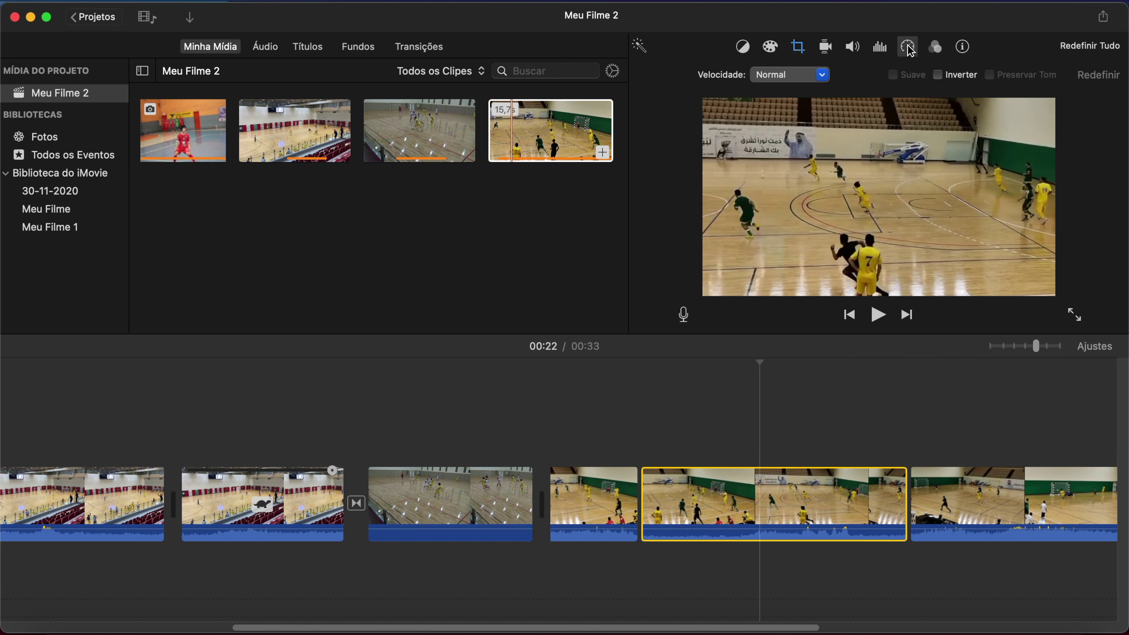
{"action": "left_click", "coordinate": [794, 76]}
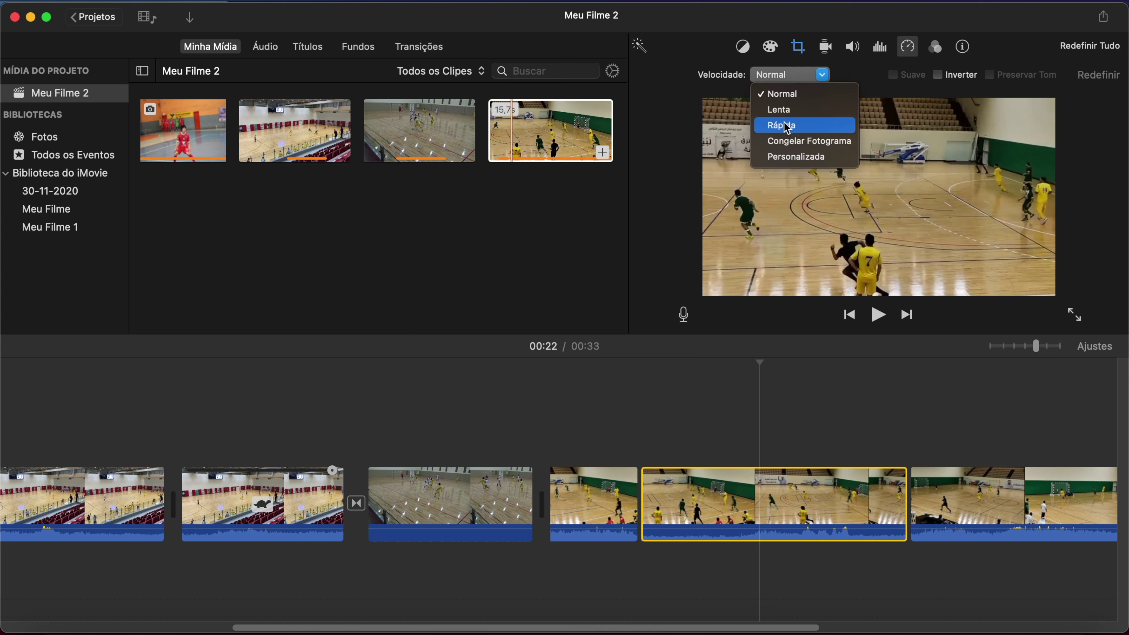
{"action": "left_click", "coordinate": [787, 126]}
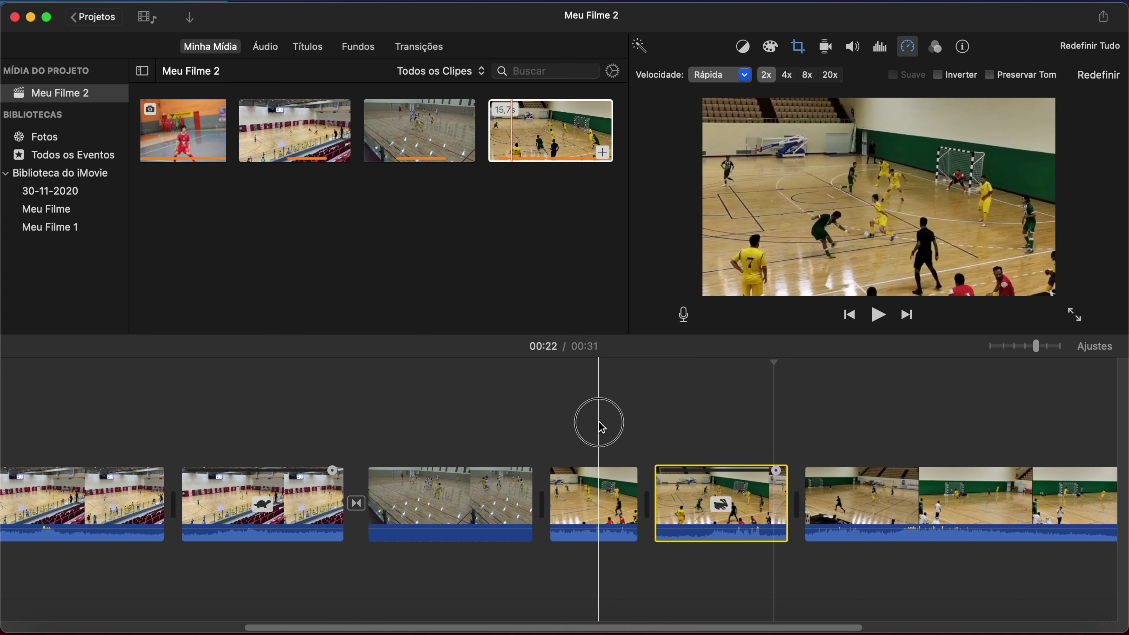
{"action": "left_click", "coordinate": [601, 427]}
{"action": "left_click", "coordinate": [878, 315]}
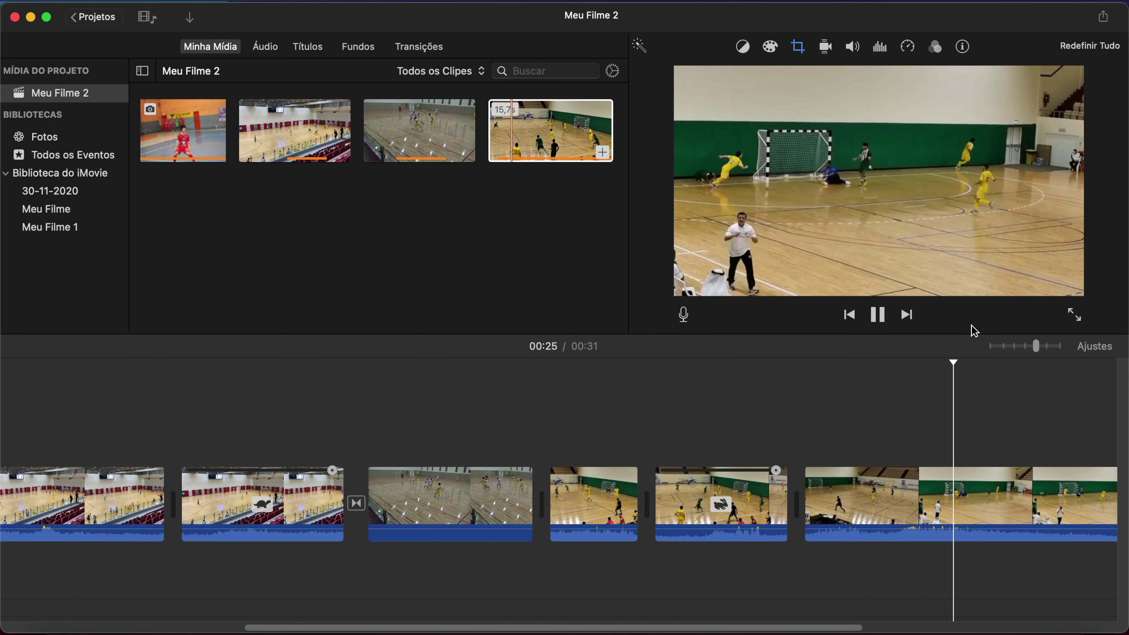
Split the last clip and delete its unwanted end.
{"action": "left_click", "coordinate": [910, 489]}
{"action": "left_click", "coordinate": [930, 485]}
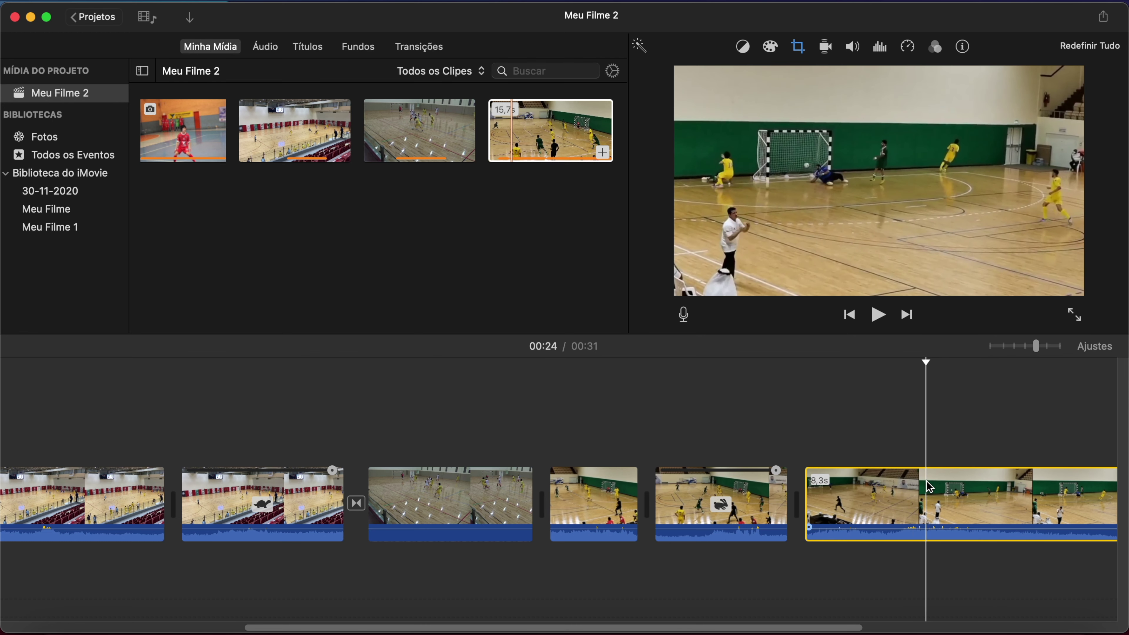
{"action": "key", "text": "super+b"}
{"action": "left_click", "coordinate": [1004, 515]}
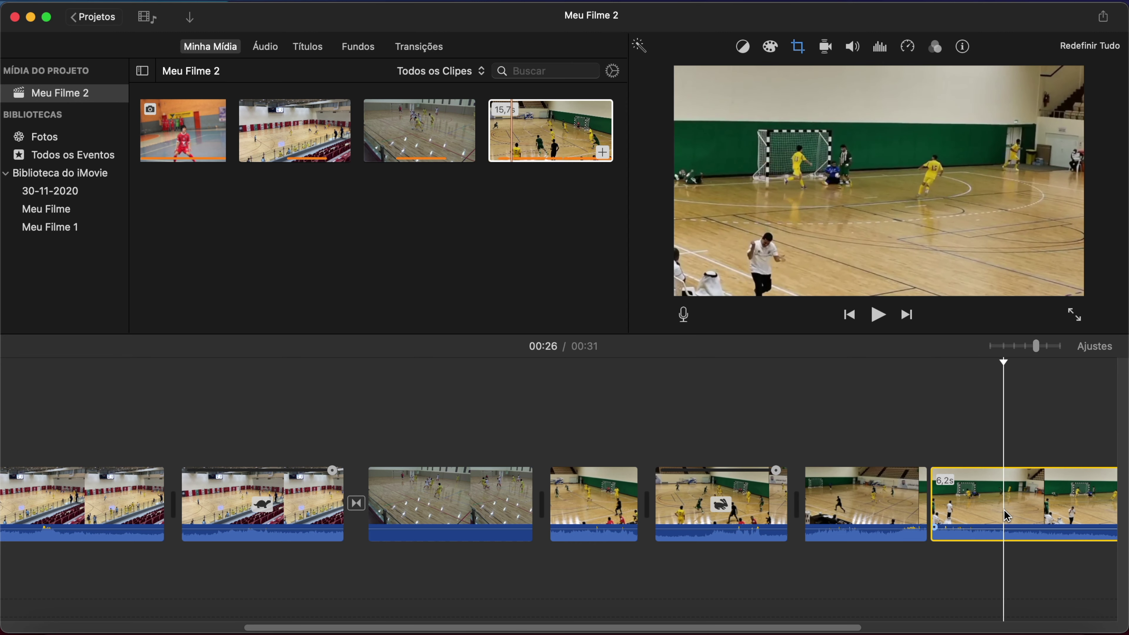
{"action": "key", "text": "Delete"}
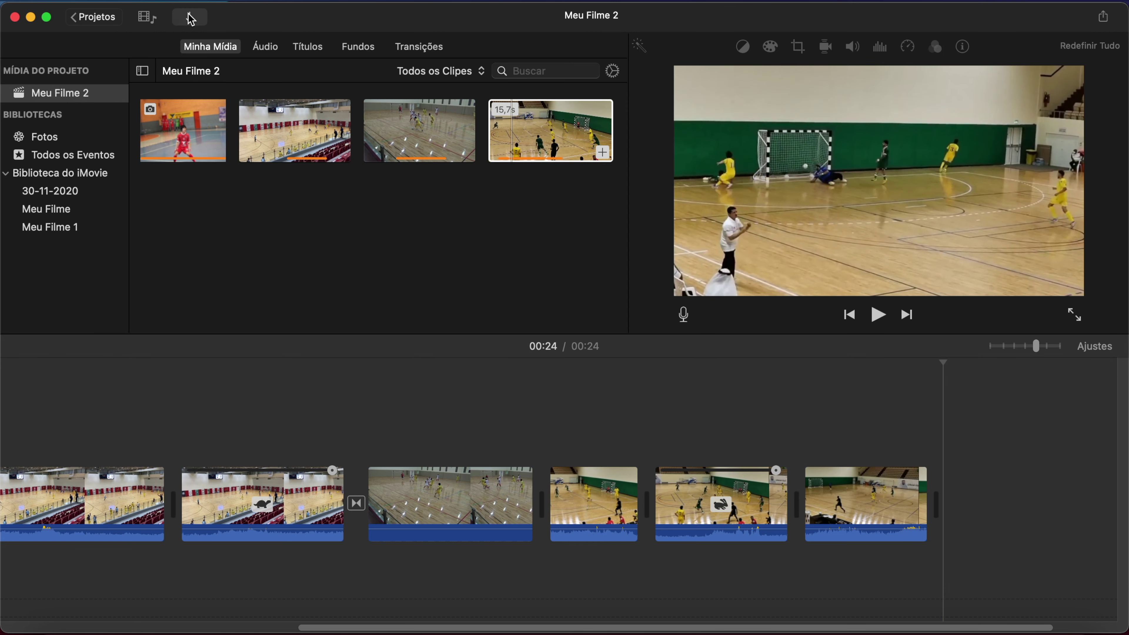
Import the 'gol de penalti contra o al nasr' clip and append it to the film's end.
{"action": "left_click", "coordinate": [190, 16]}
{"action": "left_click", "coordinate": [326, 475]}
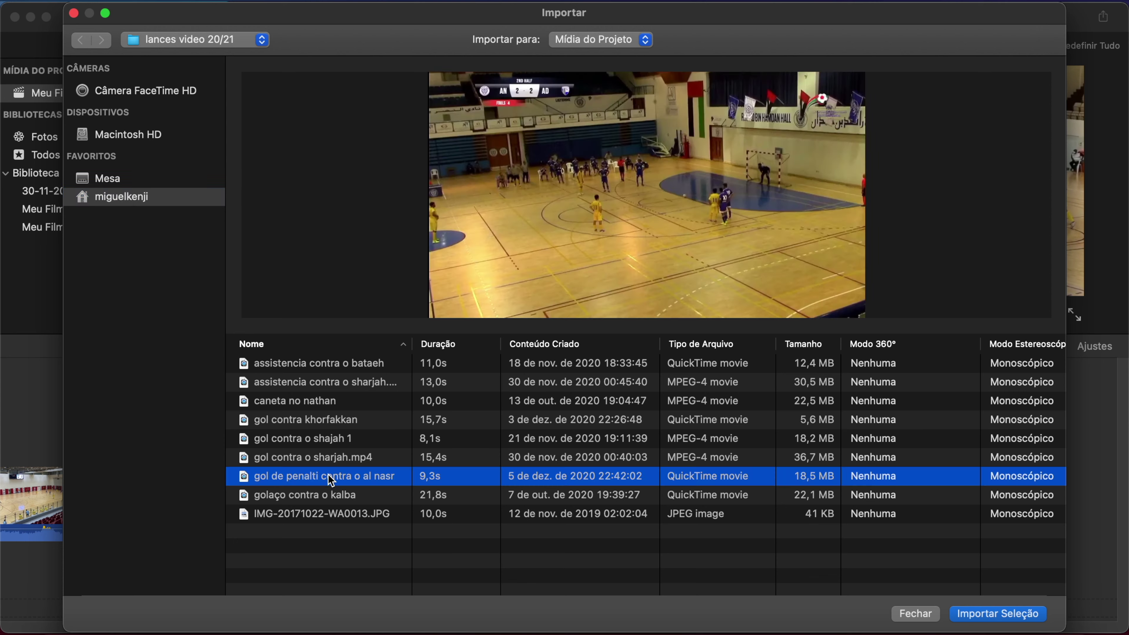
{"action": "left_click", "coordinate": [969, 613]}
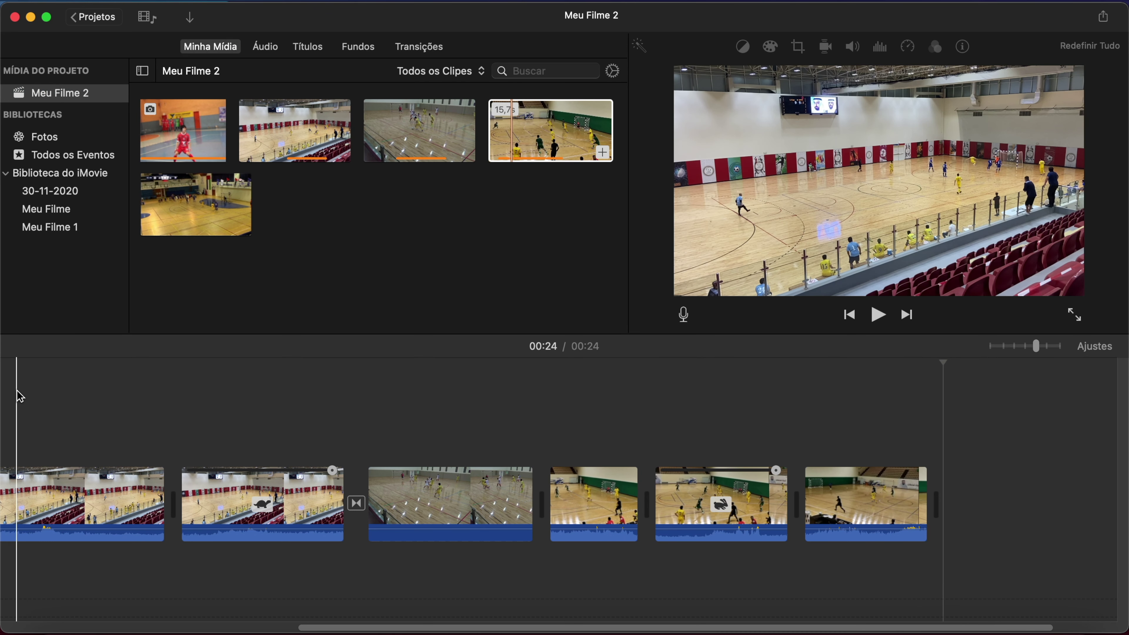
{"action": "left_click", "coordinate": [242, 229]}
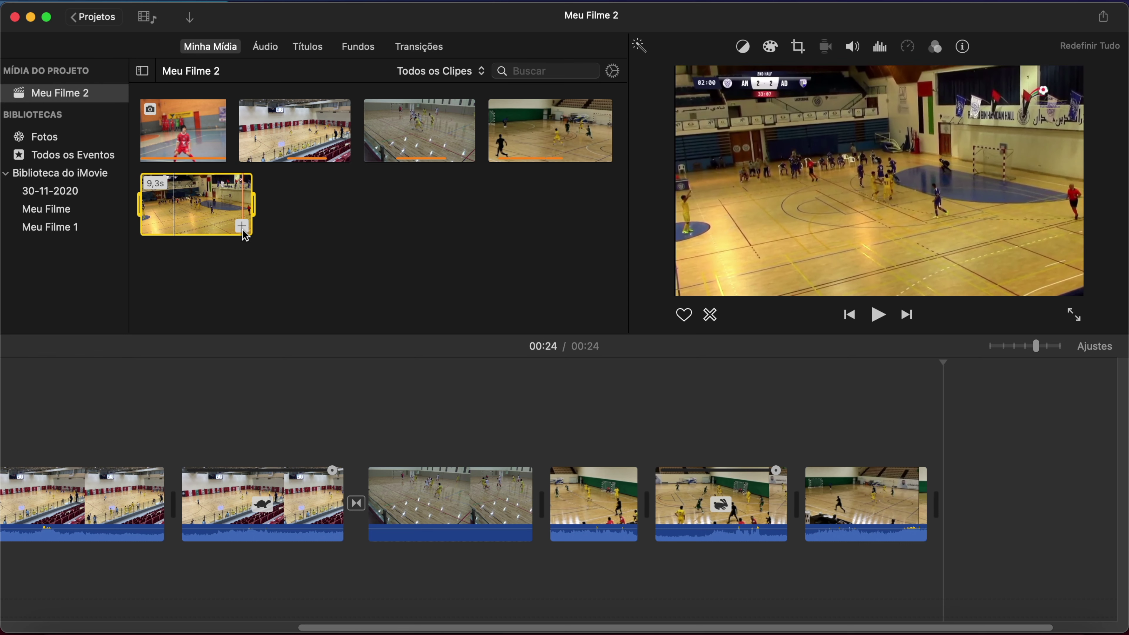
{"action": "left_click", "coordinate": [242, 227]}
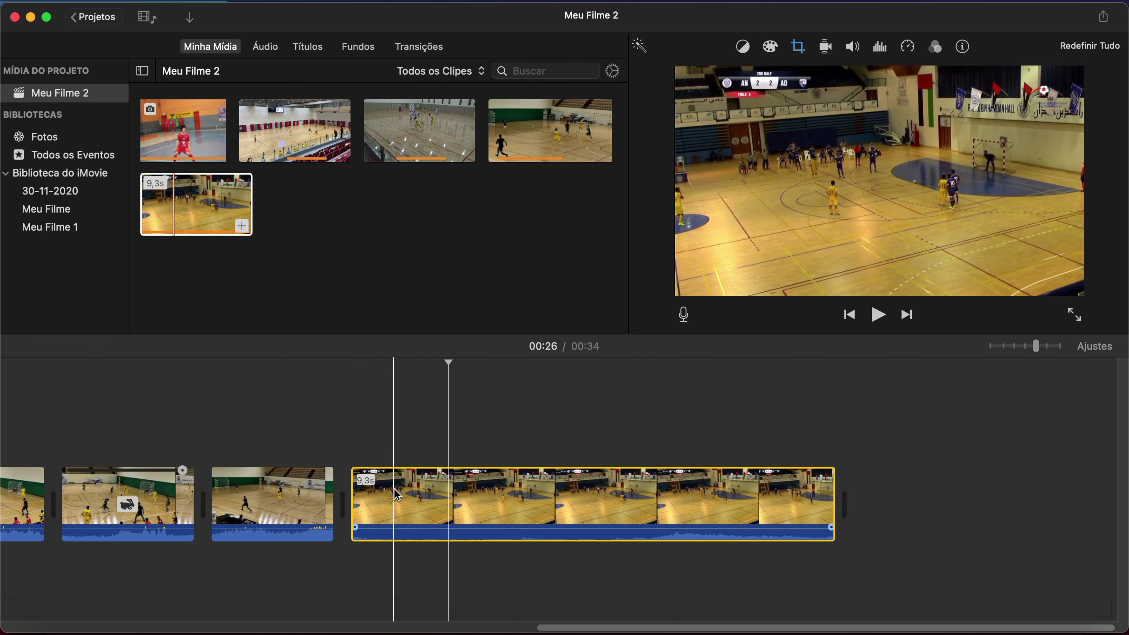
Split off and delete the clip's unwanted opening 2,8s piece.
{"action": "left_click", "coordinate": [496, 487]}
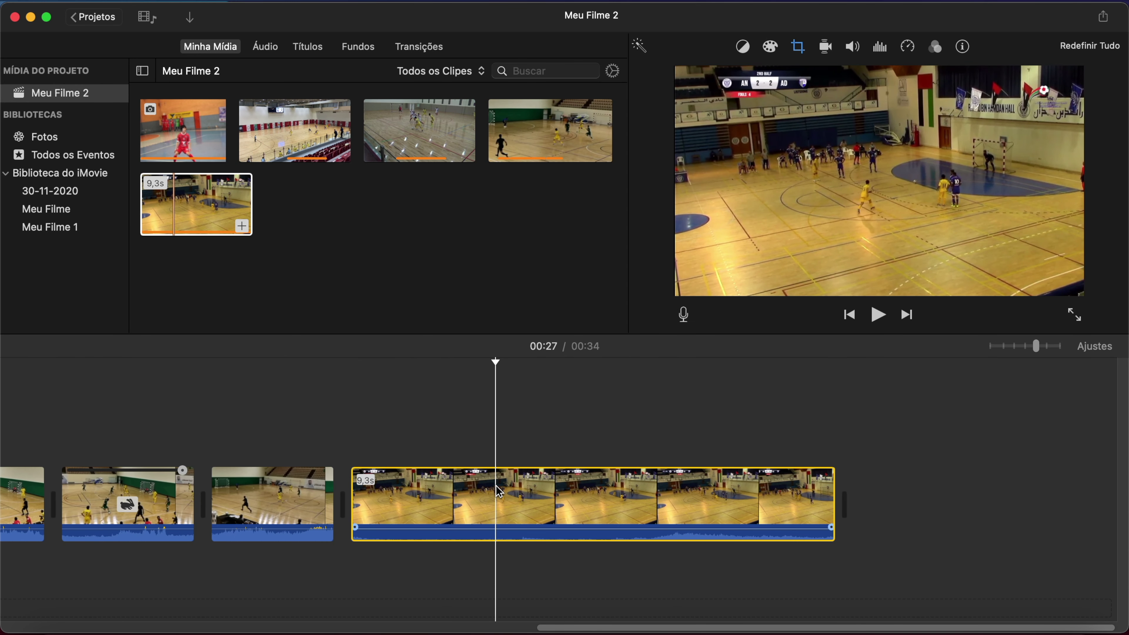
{"action": "key", "text": "super+b"}
{"action": "left_click", "coordinate": [425, 491]}
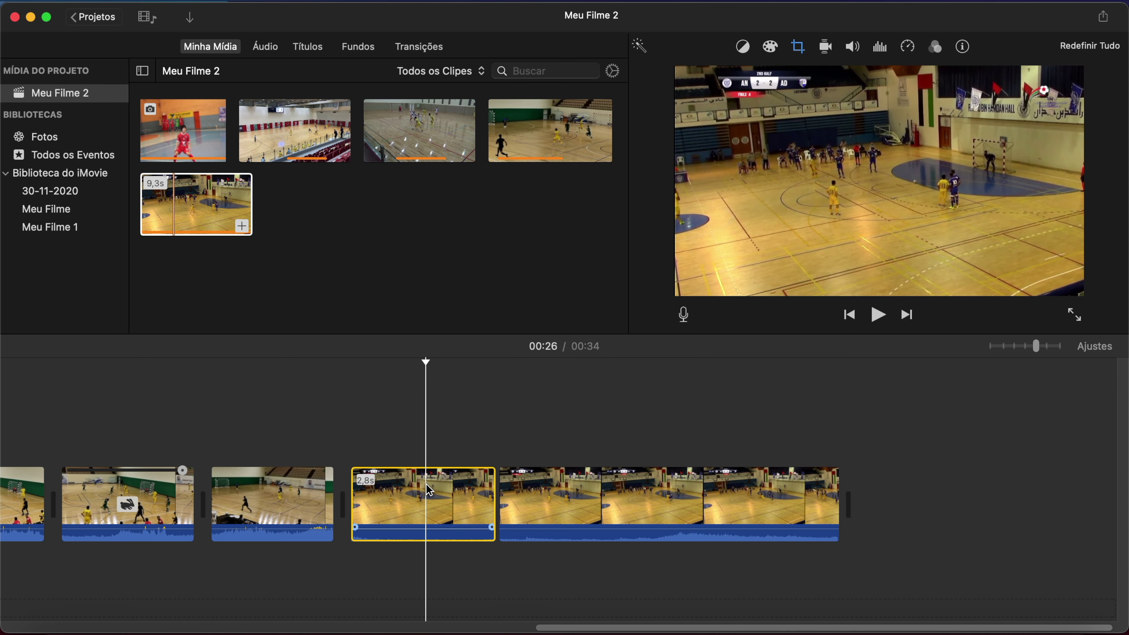
{"action": "key", "text": "Delete"}
Split the clip near its end and delete the trailing piece.
{"action": "left_click", "coordinate": [559, 507]}
{"action": "key", "text": "super+b"}
{"action": "left_click", "coordinate": [601, 503]}
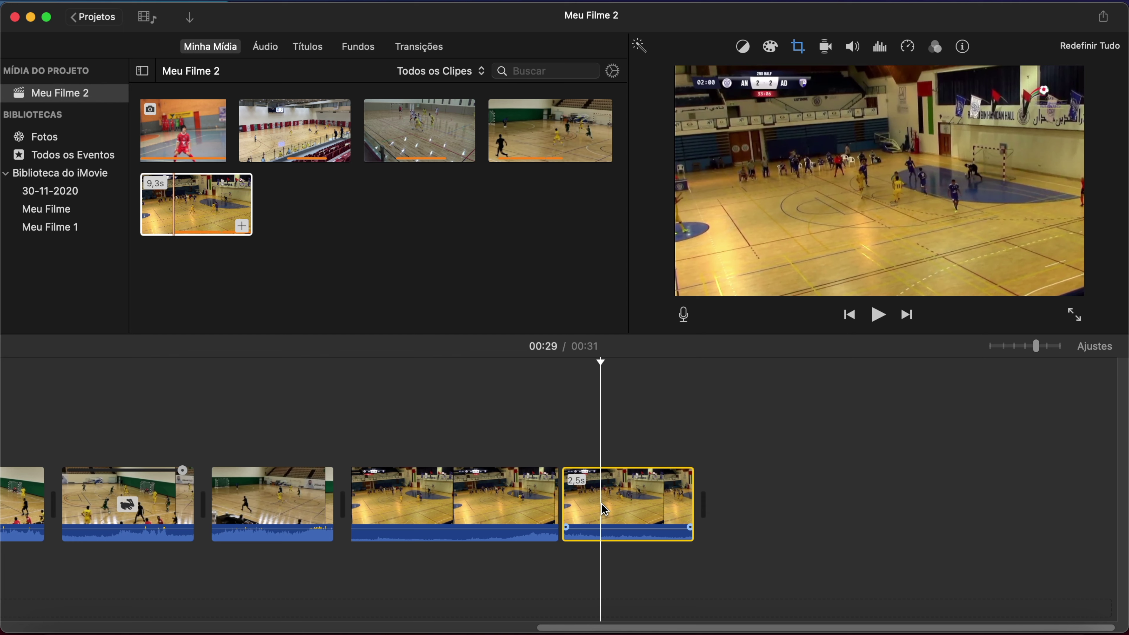
{"action": "key", "text": "Delete"}
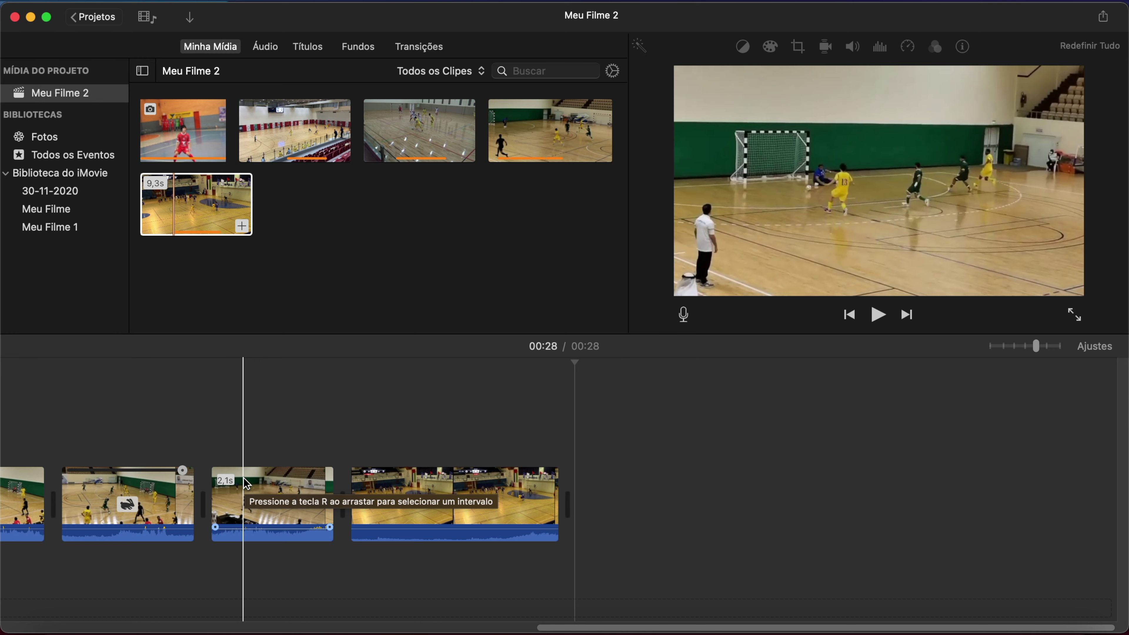
{"action": "scroll", "coordinate": [93, 440], "scroll_direction": "left", "scroll_amount": 15}
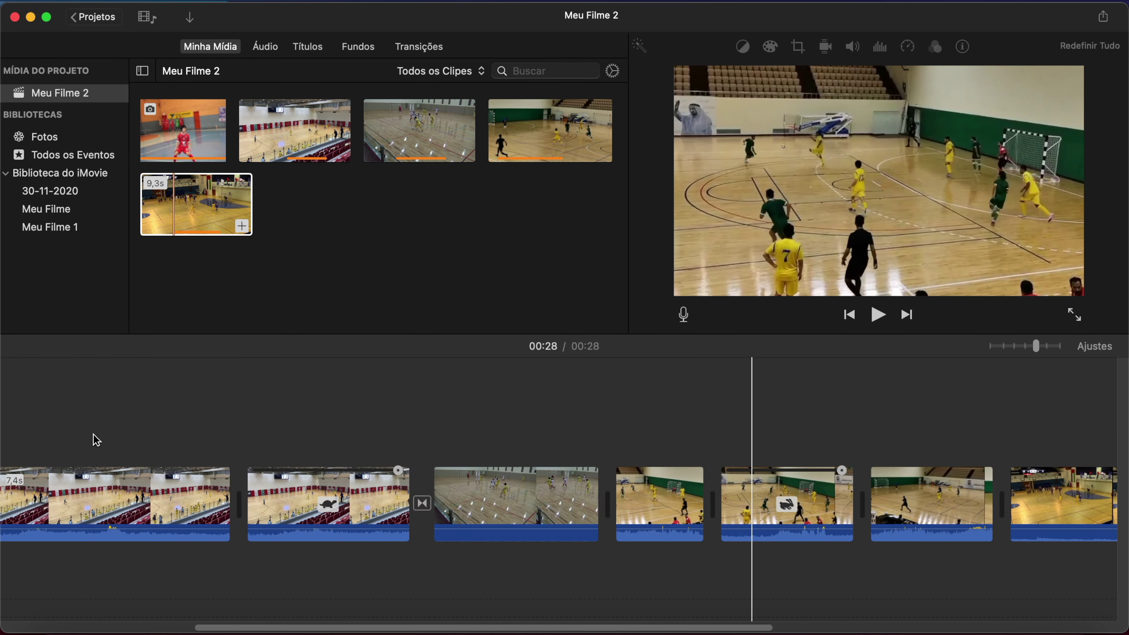
{"action": "left_click", "coordinate": [55, 428]}
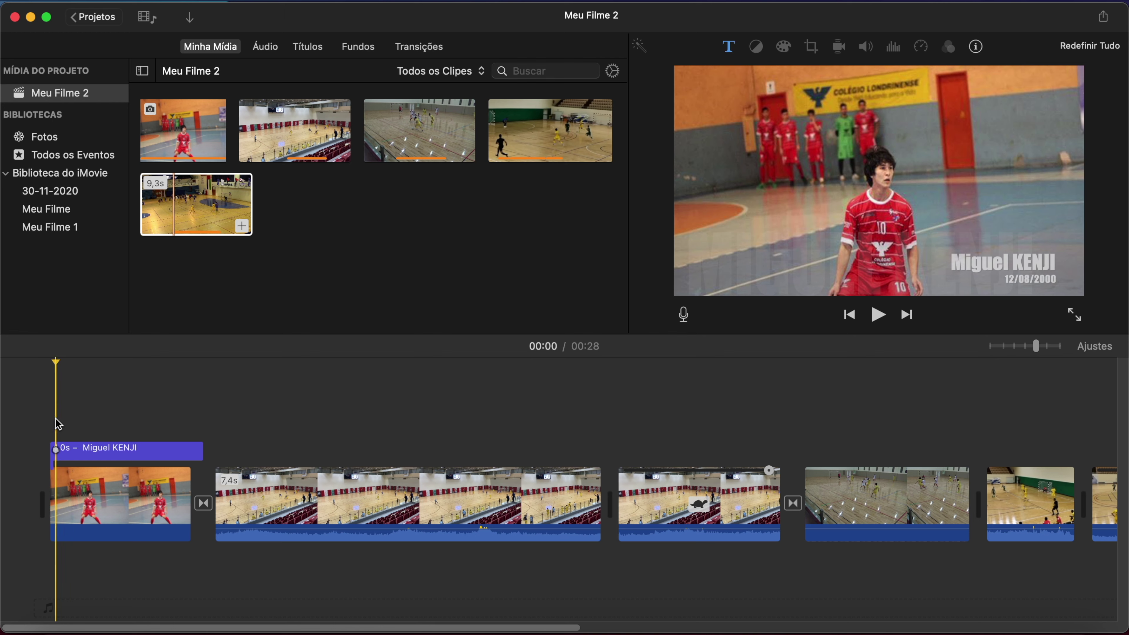
{"action": "left_click", "coordinate": [877, 314]}
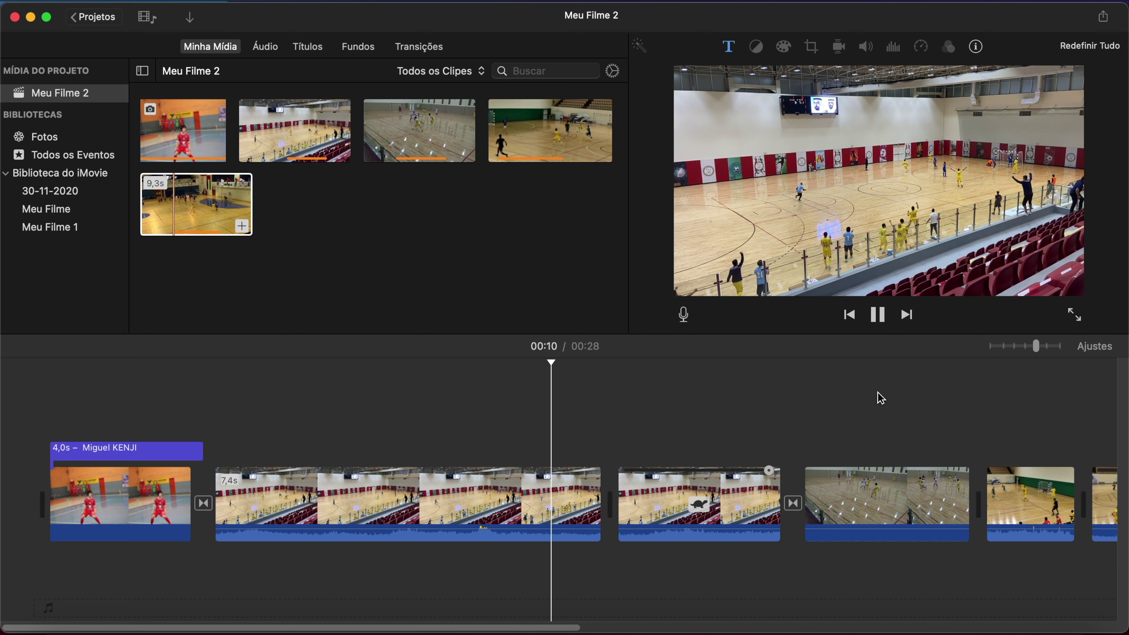
{"action": "key", "text": "space"}
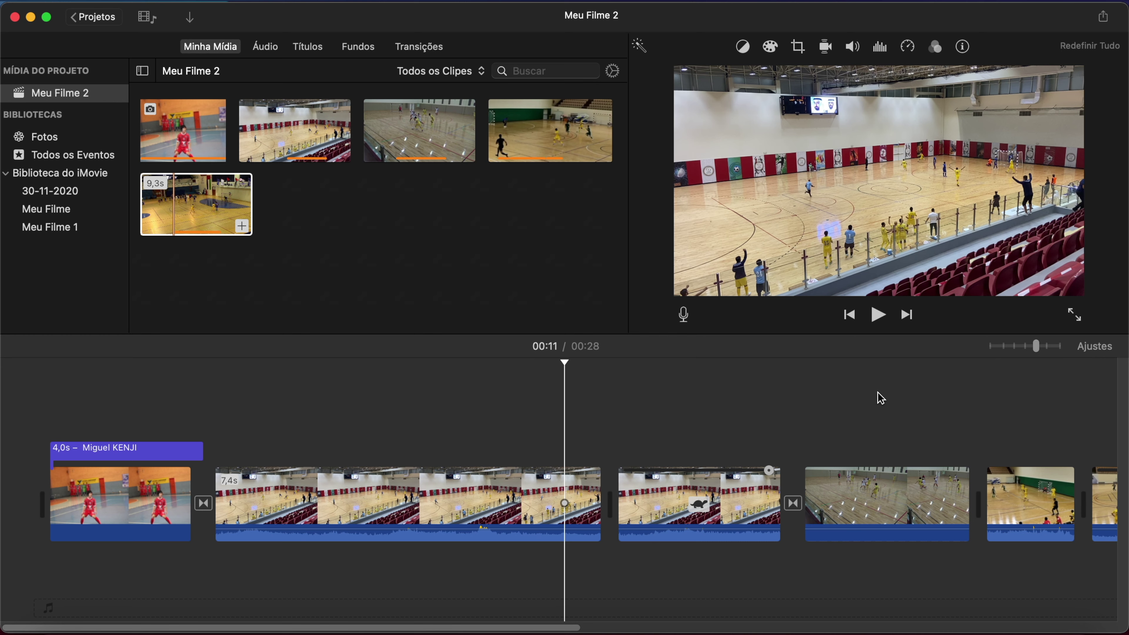
{"action": "key", "text": "space"}
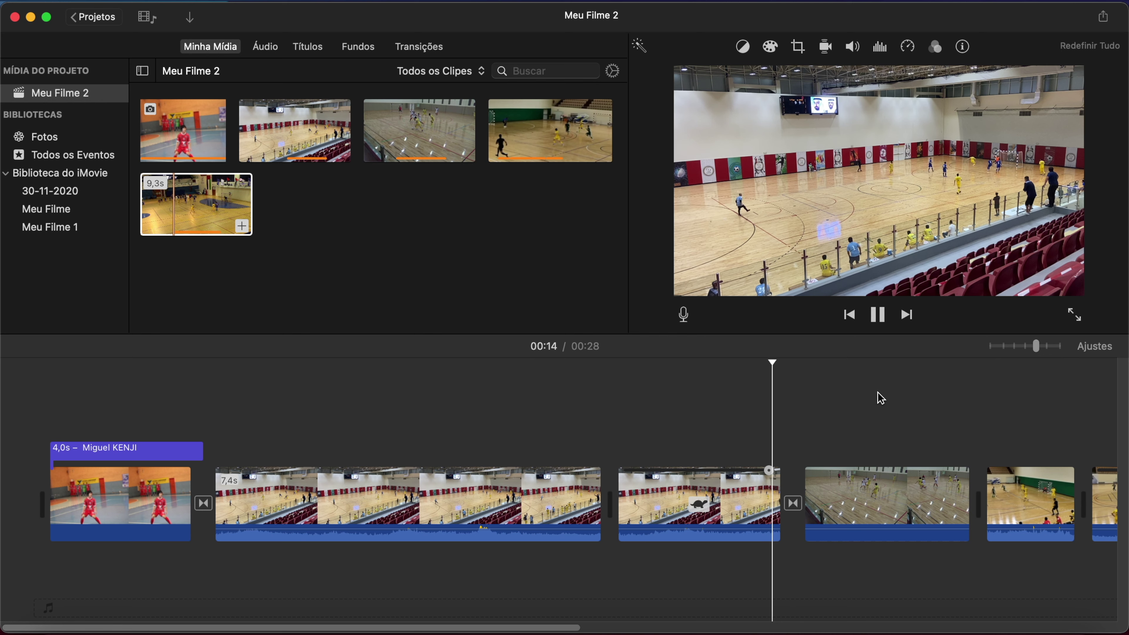
{"action": "key", "text": "space"}
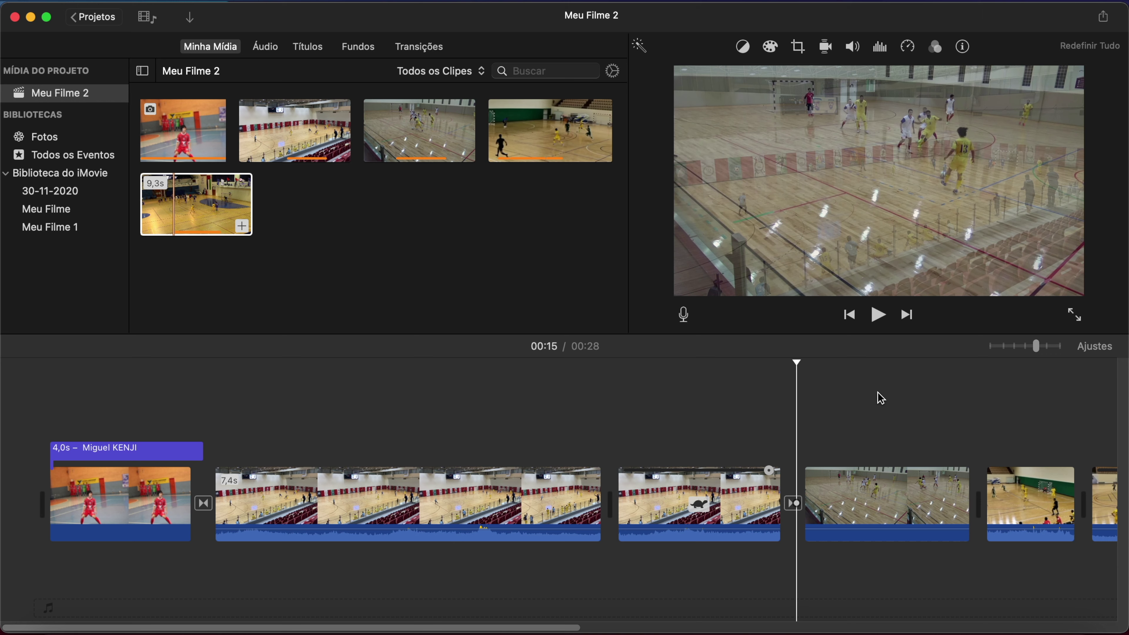
{"action": "key", "text": "space"}
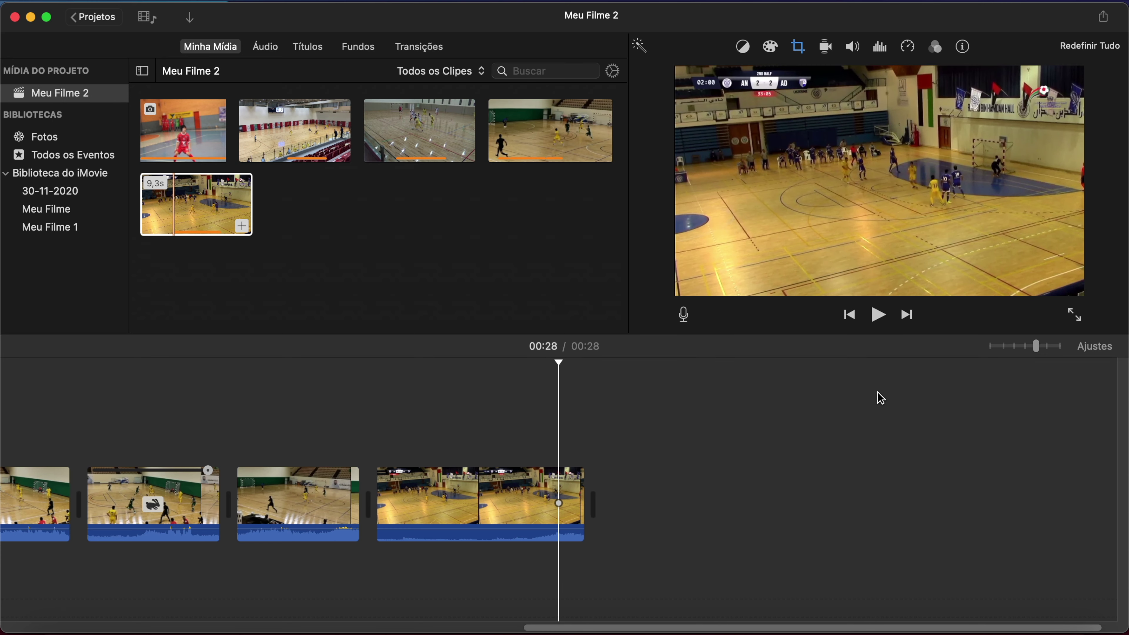
{"action": "scroll", "coordinate": [109, 444], "scroll_direction": "left", "scroll_amount": 10}
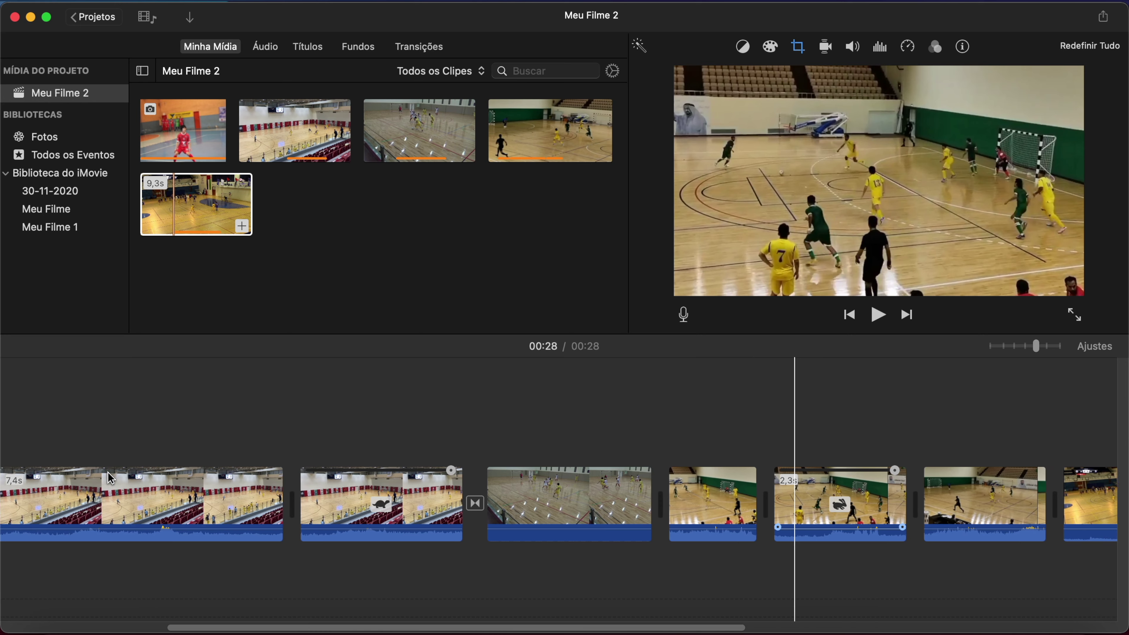
{"action": "scroll", "coordinate": [111, 477], "scroll_direction": "left", "scroll_amount": 10}
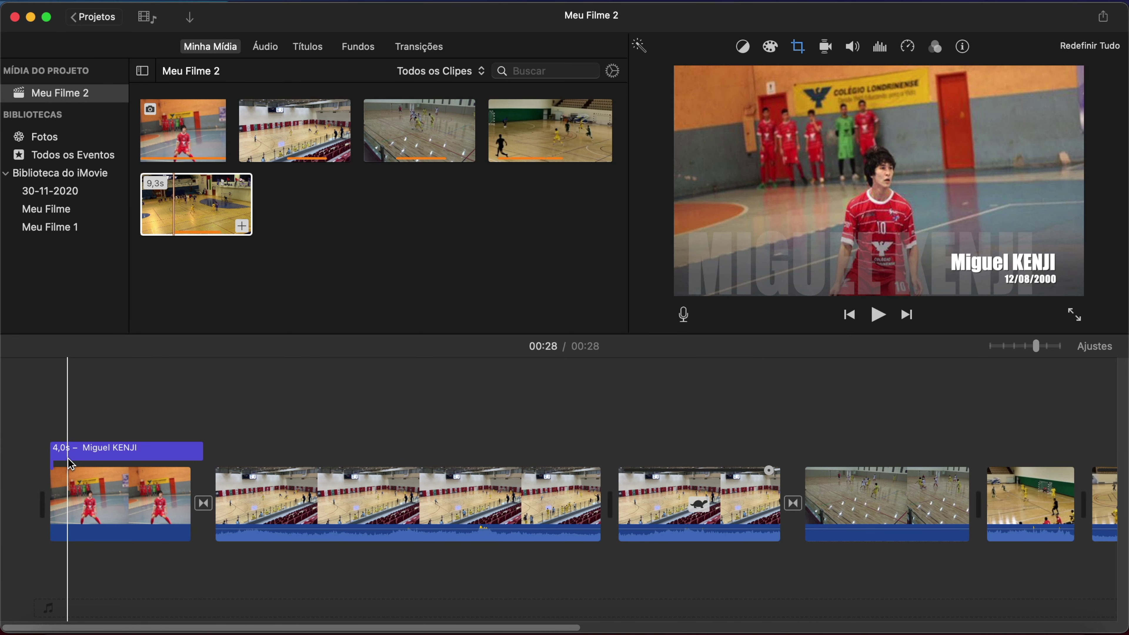